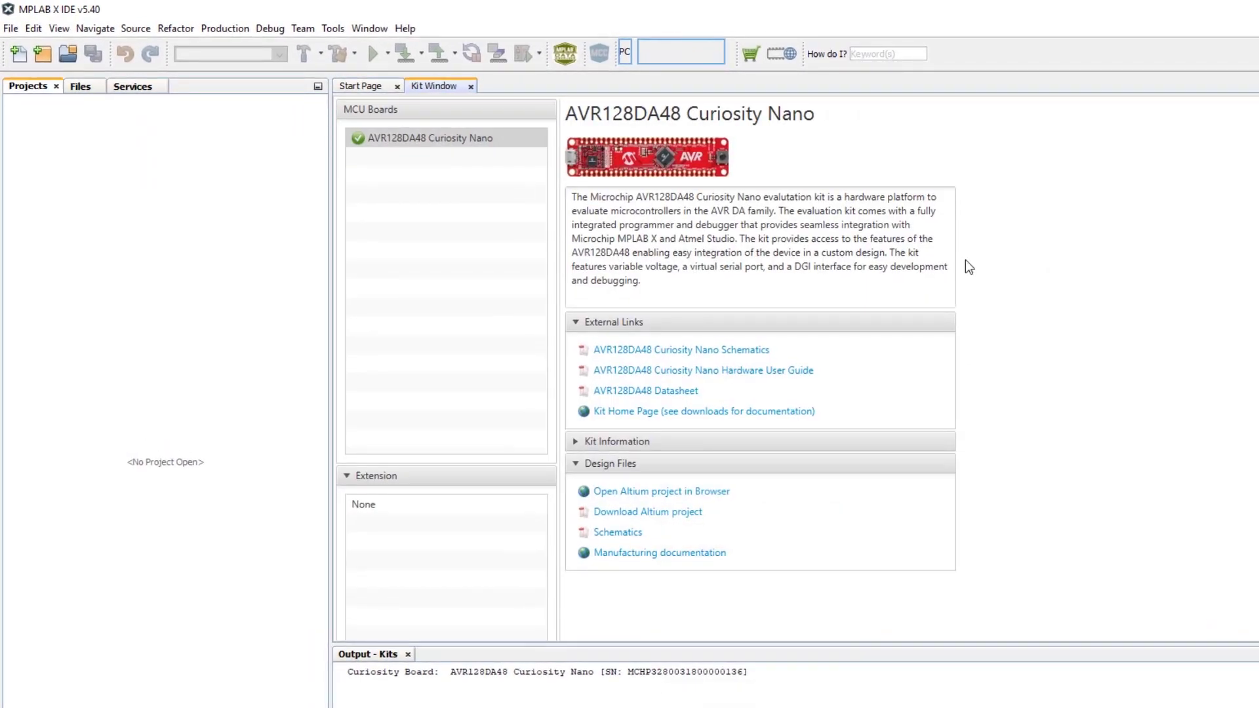
# - Copy the device name AVR128DA48 from the kit output and start a new project
pyautogui.doubleClick(479, 673)
pyautogui.hotkey('ctrl', 'c')
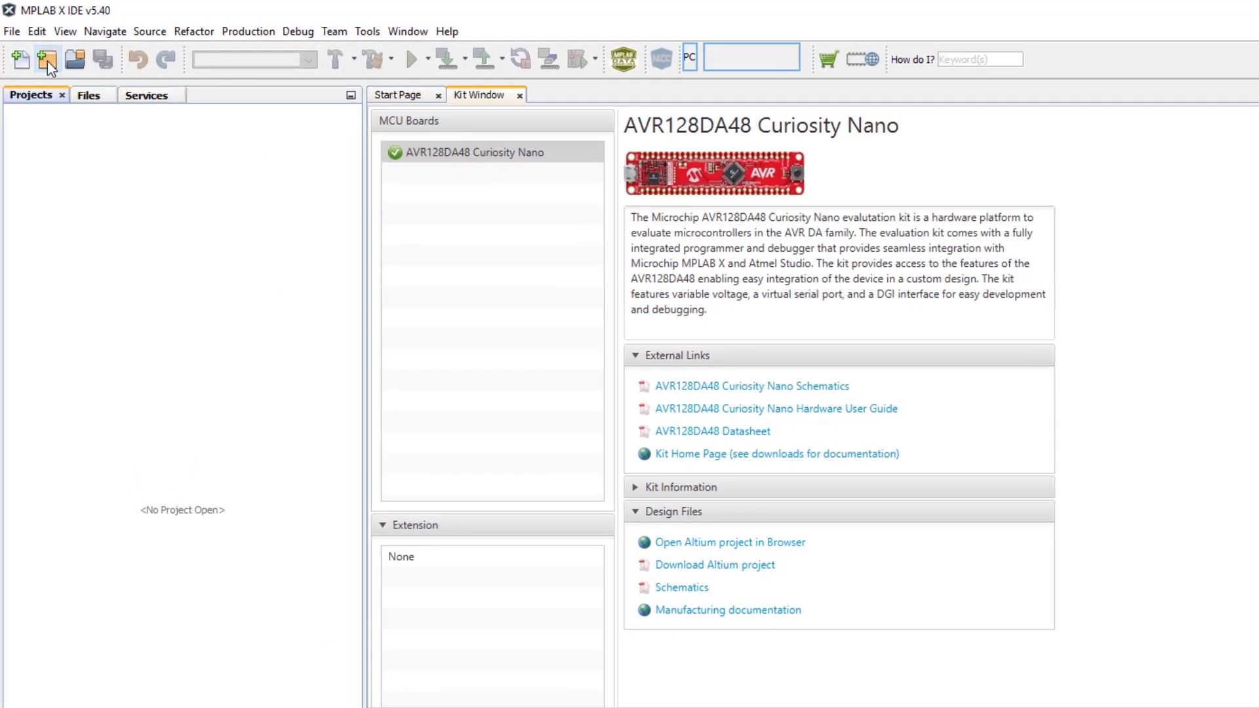
pyautogui.click(47, 60)
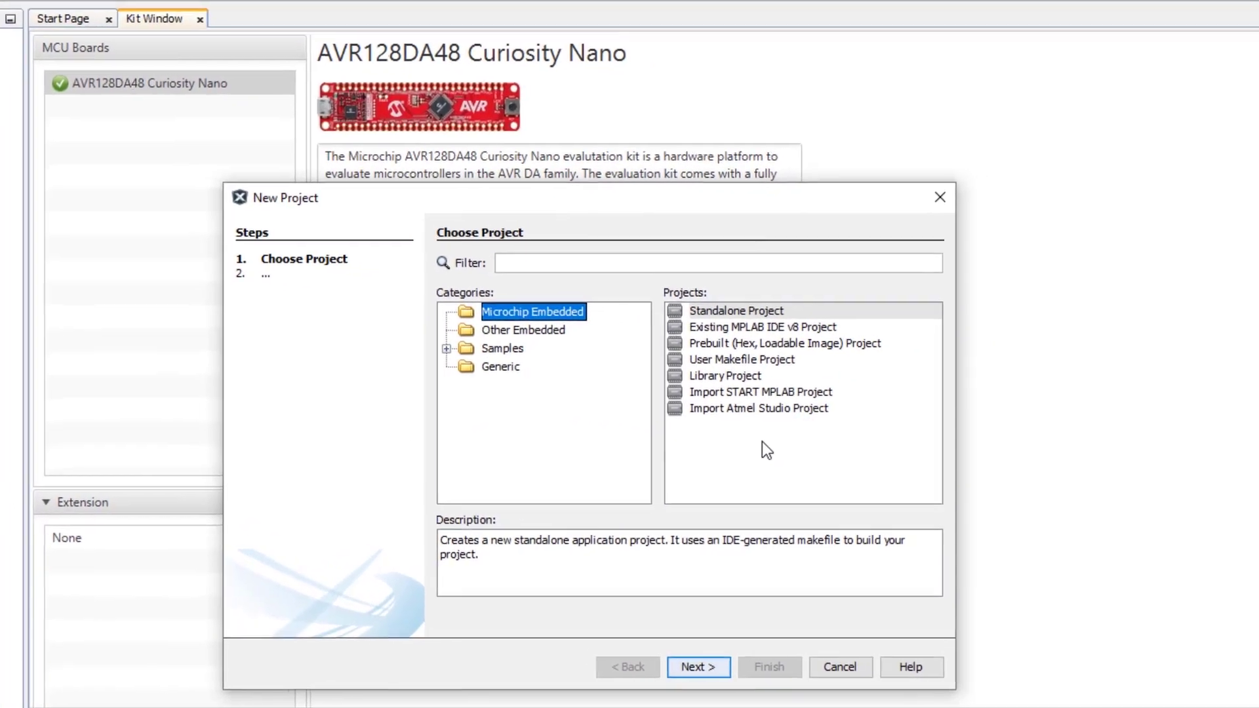
# - Look through the Microchip Embedded project types, including standalone, MPLAB IDE v8, START import, Atmel Studio import, library and user makefile projects
pyautogui.click(713, 308)
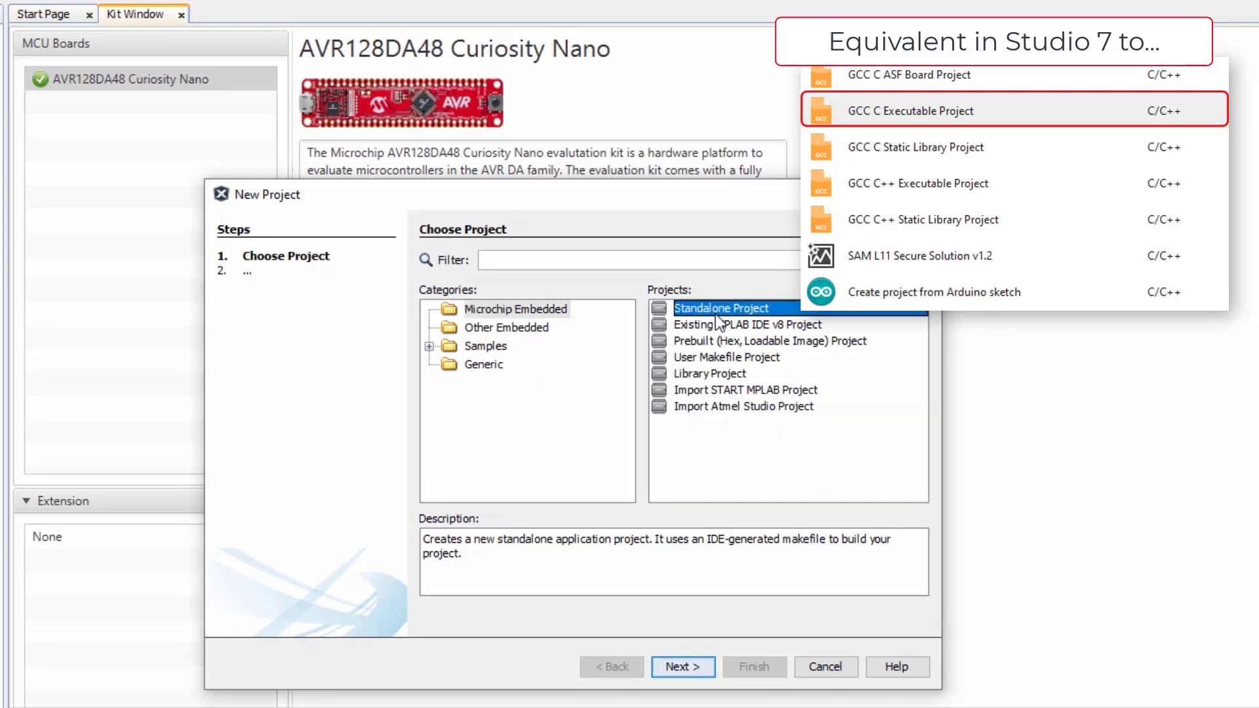
pyautogui.click(751, 324)
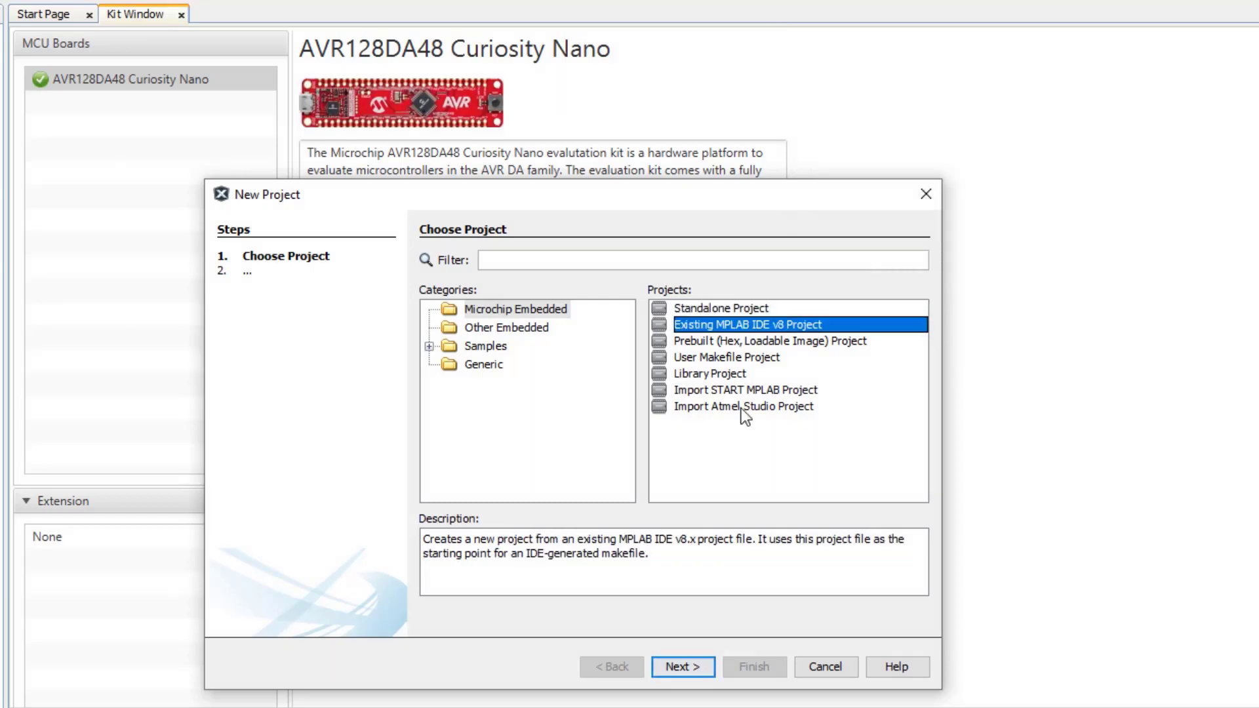
pyautogui.click(744, 392)
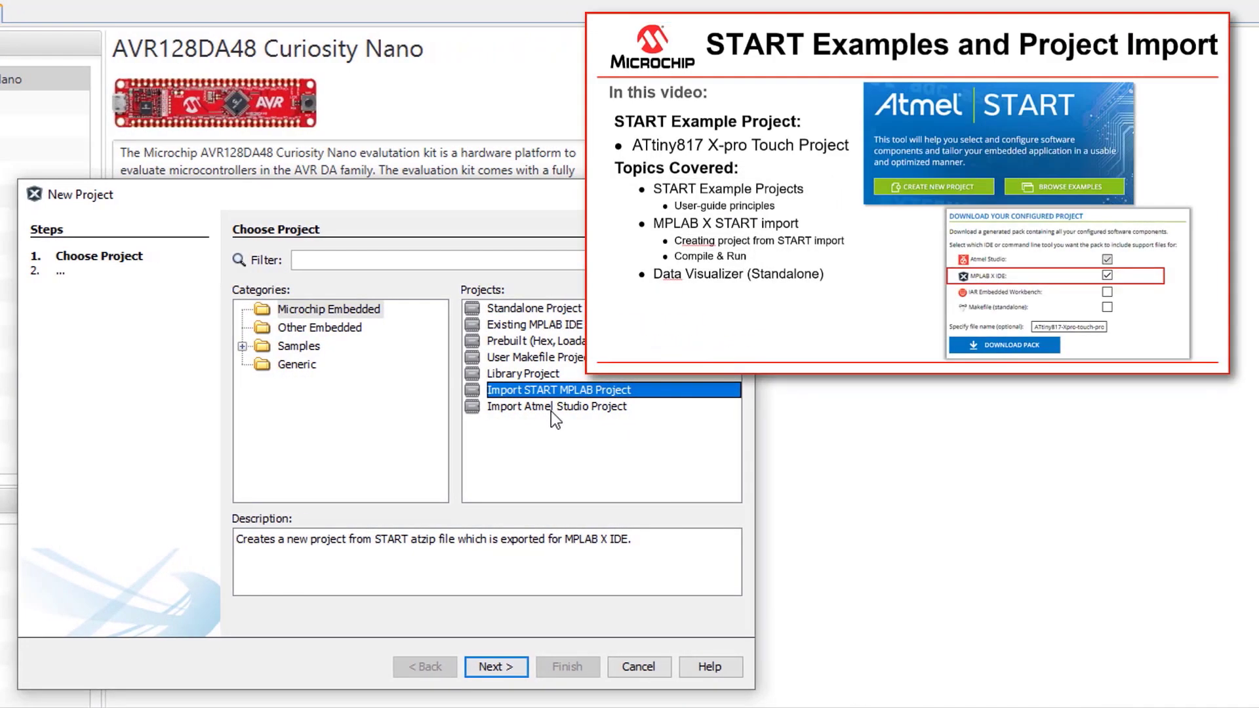
pyautogui.click(551, 411)
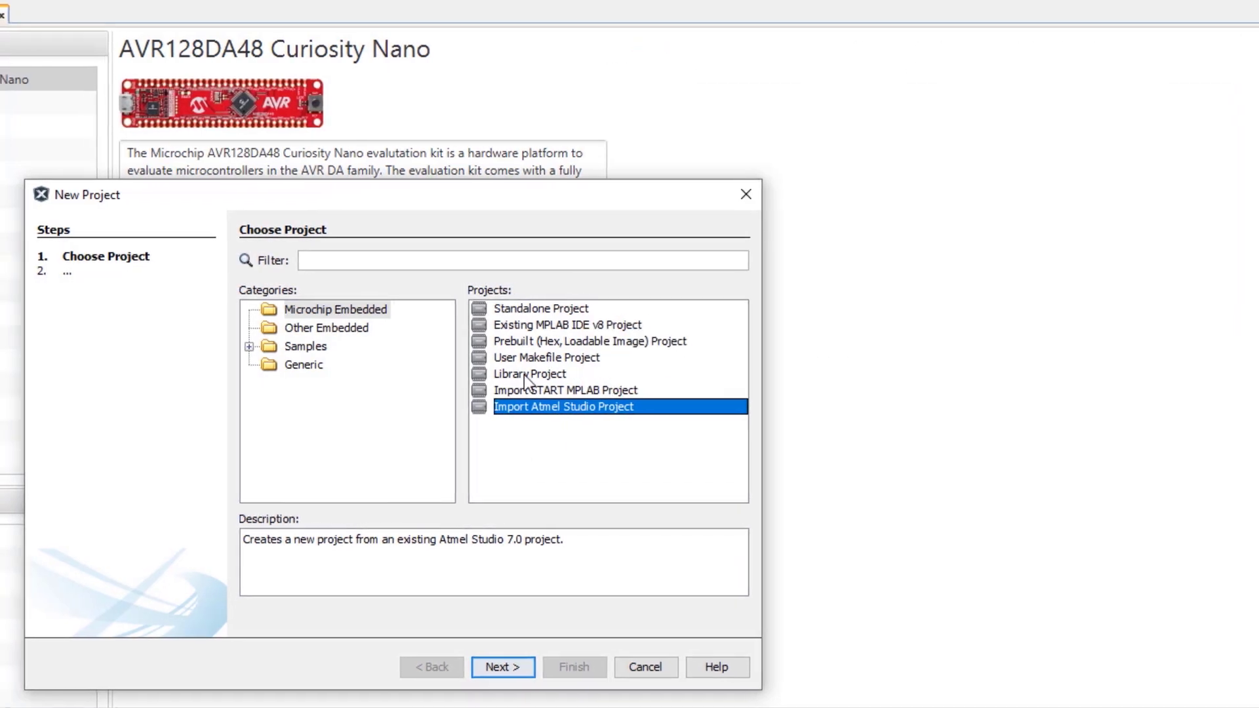
pyautogui.click(523, 373)
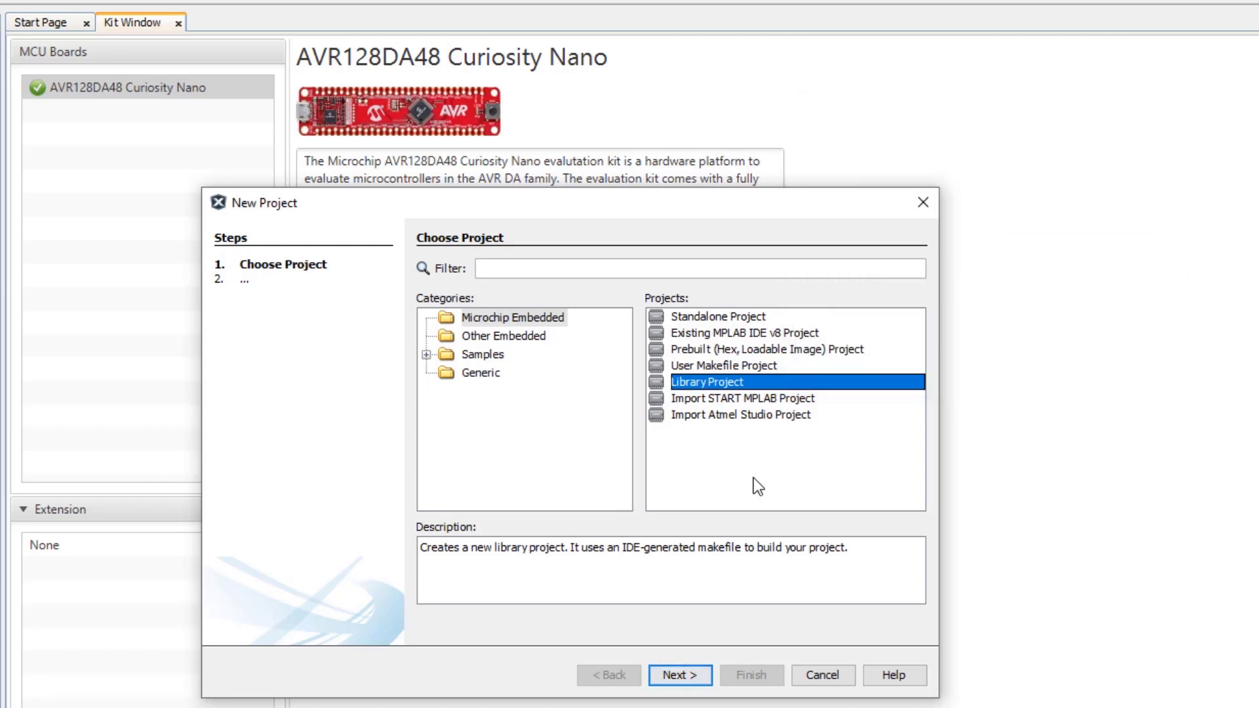
pyautogui.click(754, 371)
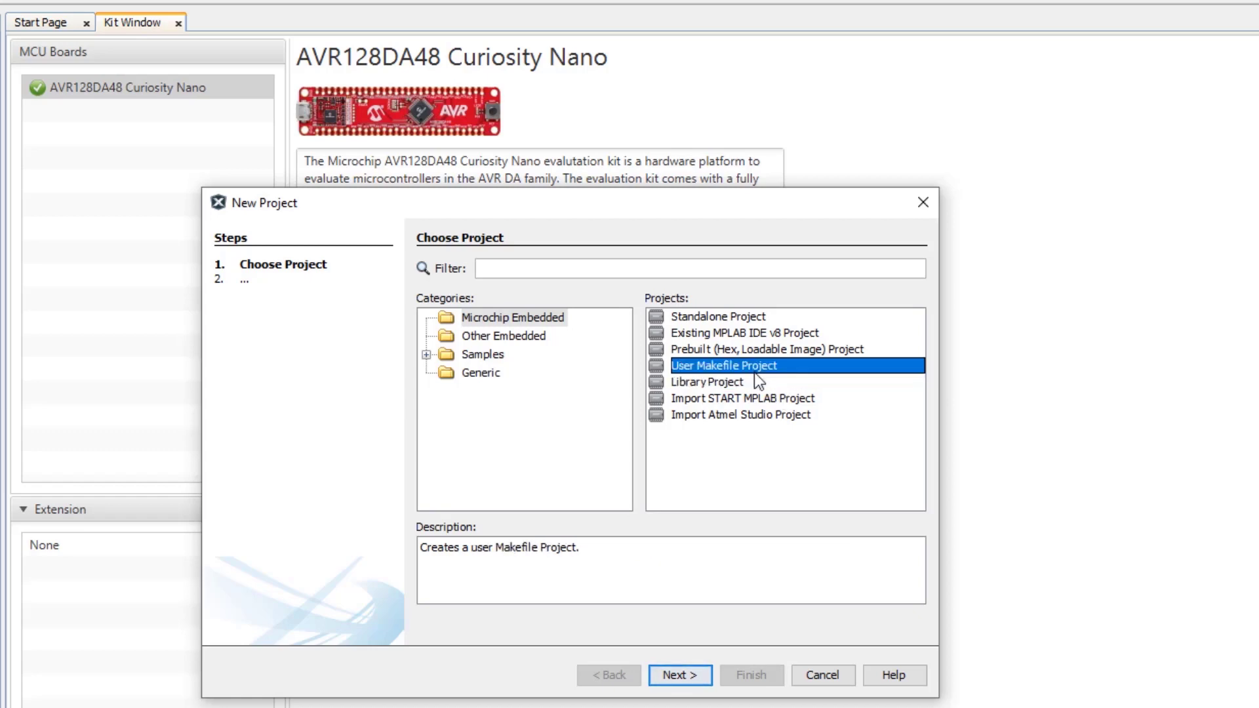
# - Choose a Standalone Project for the AVR128DA48 device with the connected AVR128DA48 Curiosity Nano as its tool
pyautogui.click(714, 316)
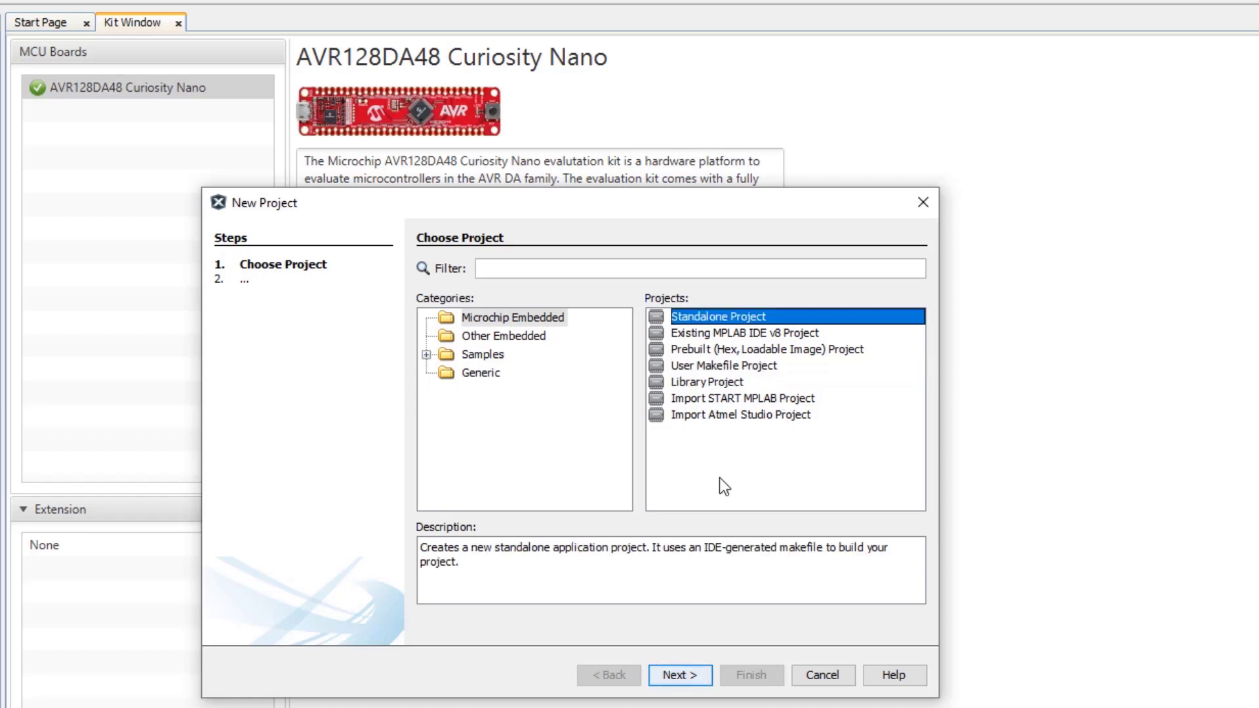
pyautogui.click(666, 674)
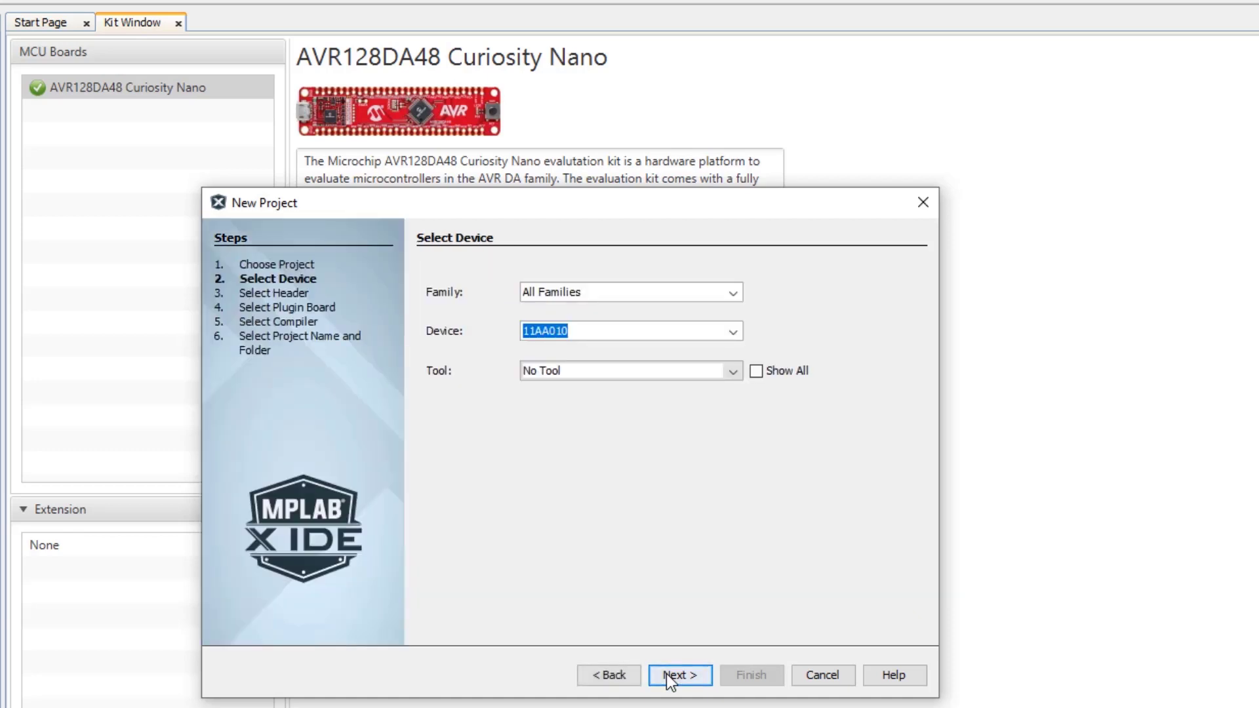
pyautogui.hotkey('ctrl', 'v')
pyautogui.press('Return')
pyautogui.click(580, 370)
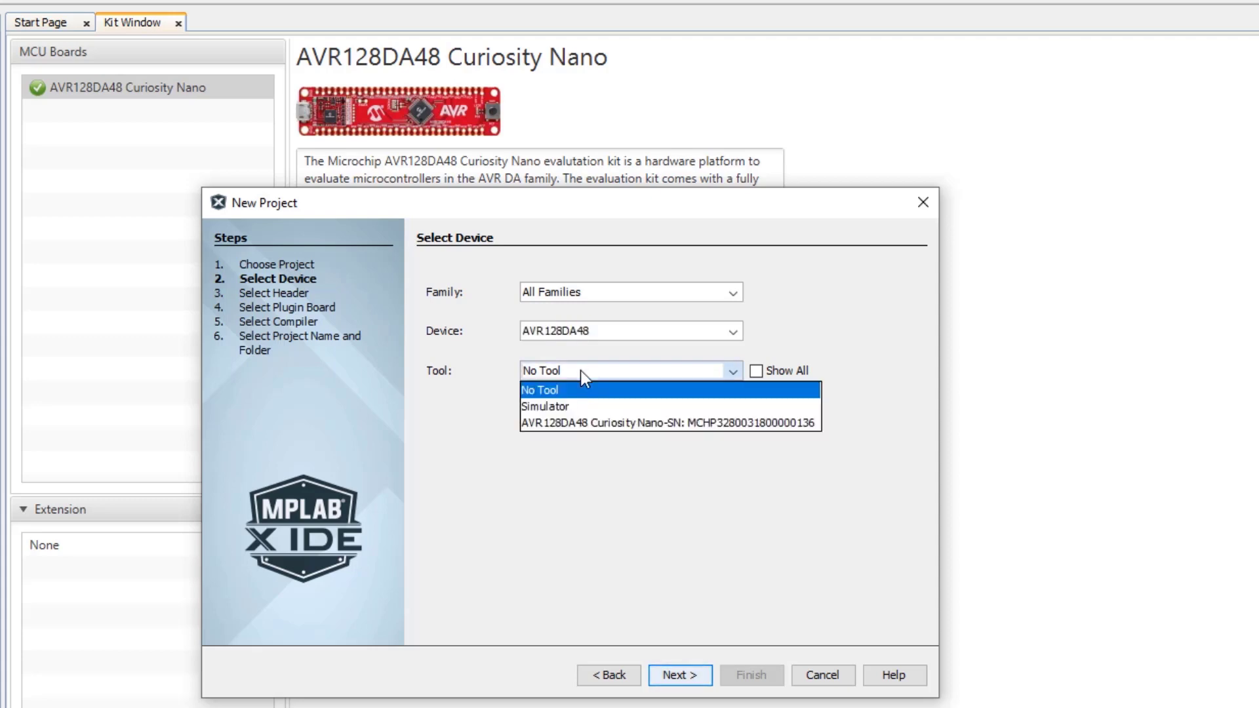
pyautogui.click(569, 428)
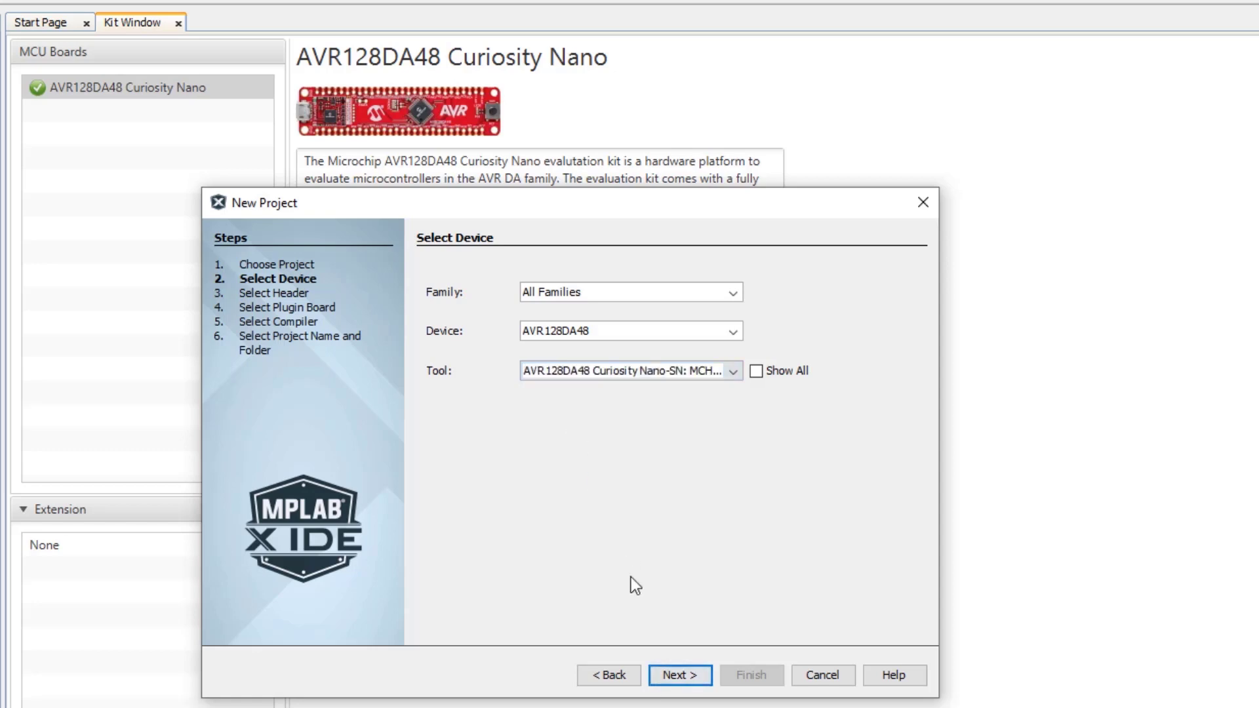
pyautogui.click(683, 669)
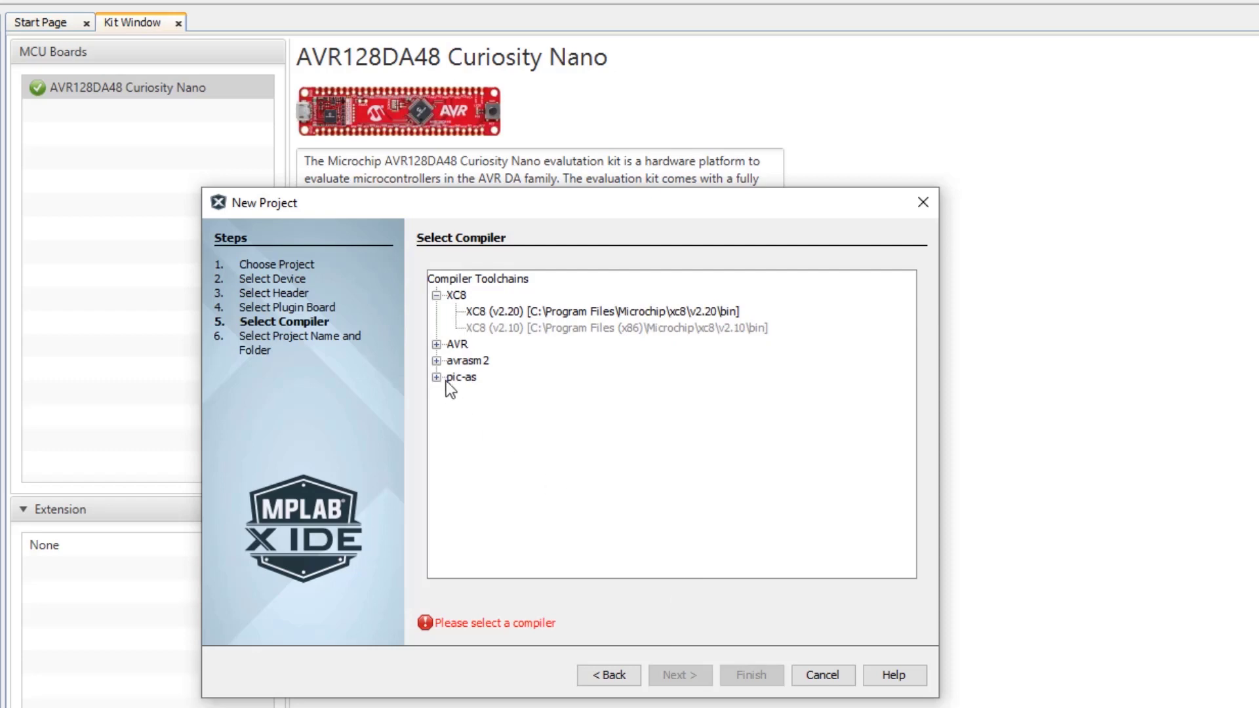
# - Select the XC8 (v2.20) compiler toolchain and create the project with the name Getting Started
pyautogui.click(436, 345)
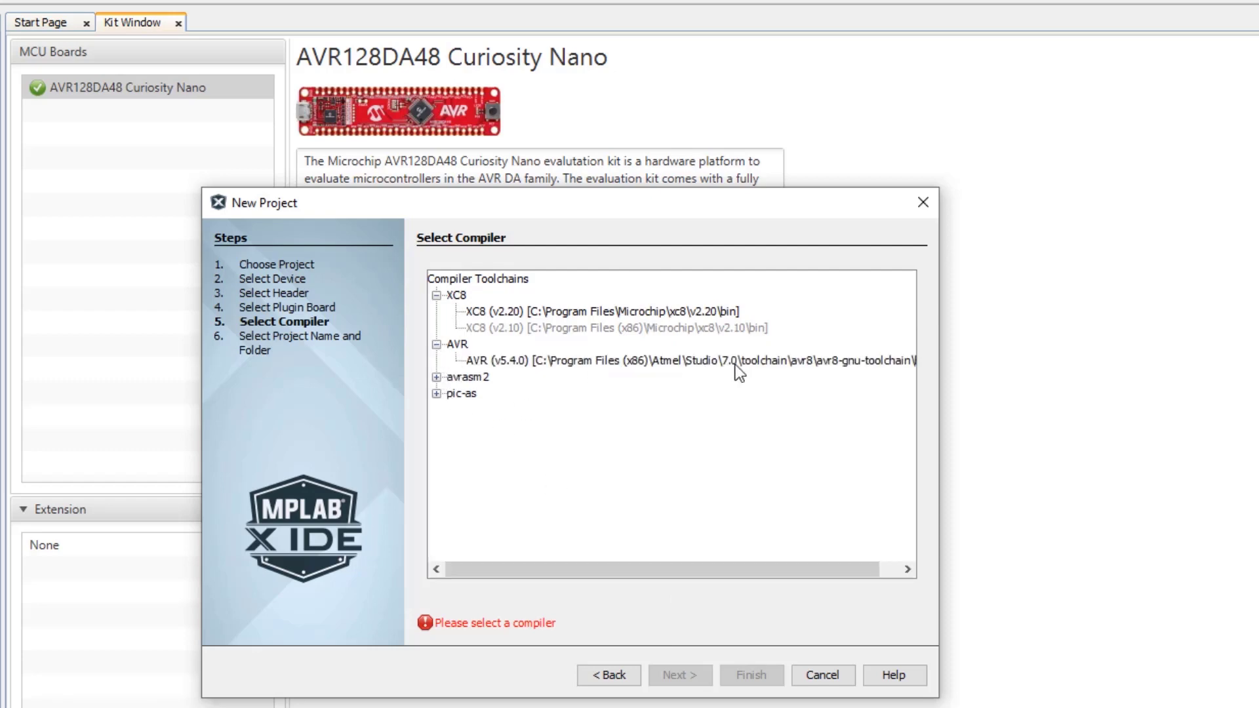
pyautogui.click(687, 362)
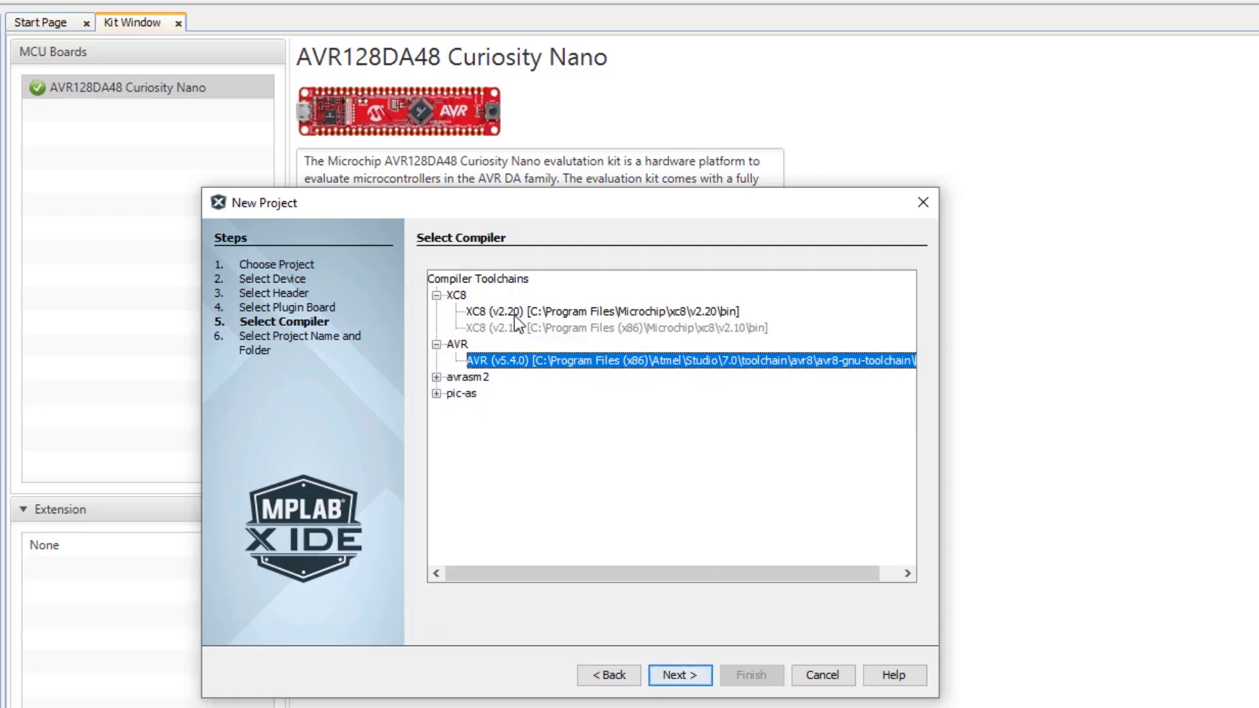
pyautogui.click(489, 311)
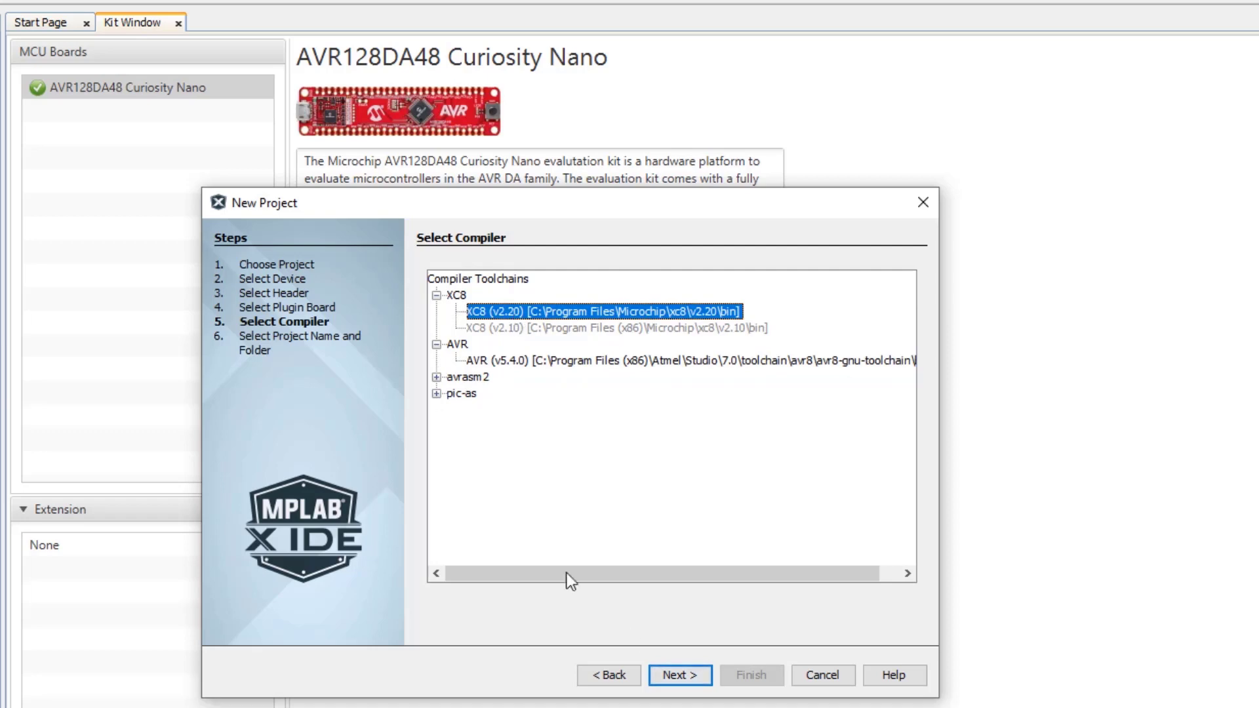
pyautogui.click(674, 671)
pyautogui.write('Getting Started')
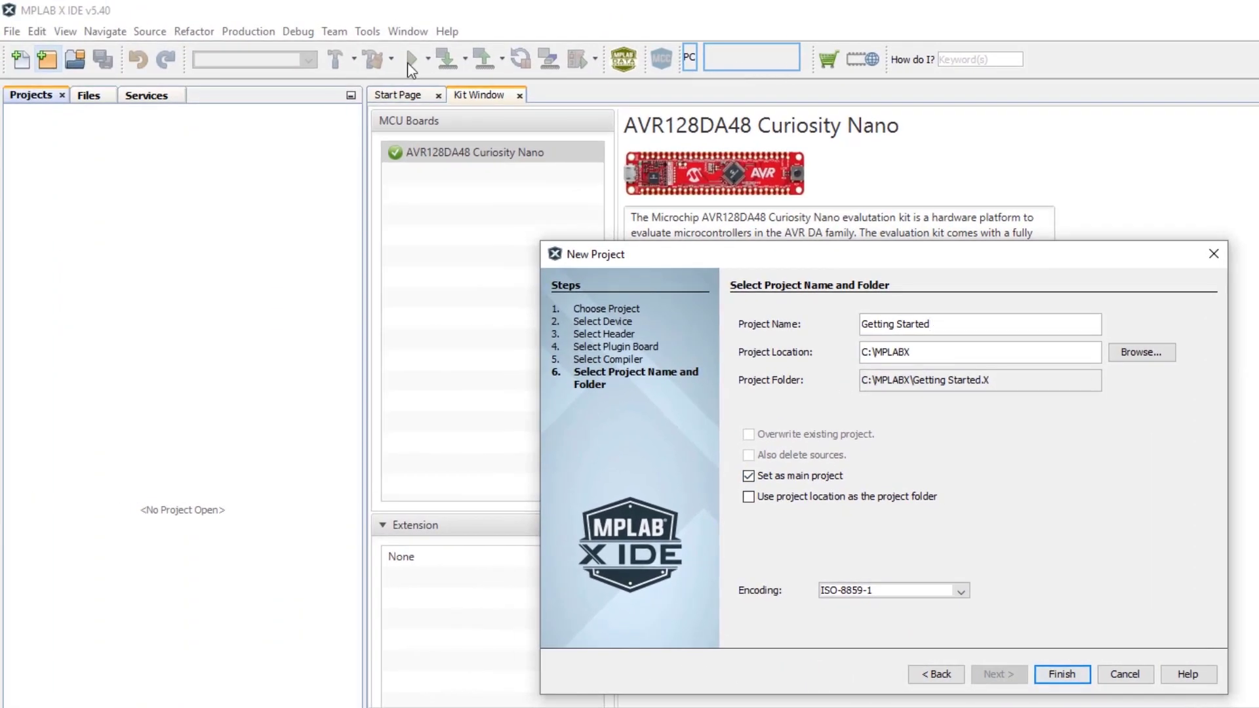
pyautogui.click(1068, 674)
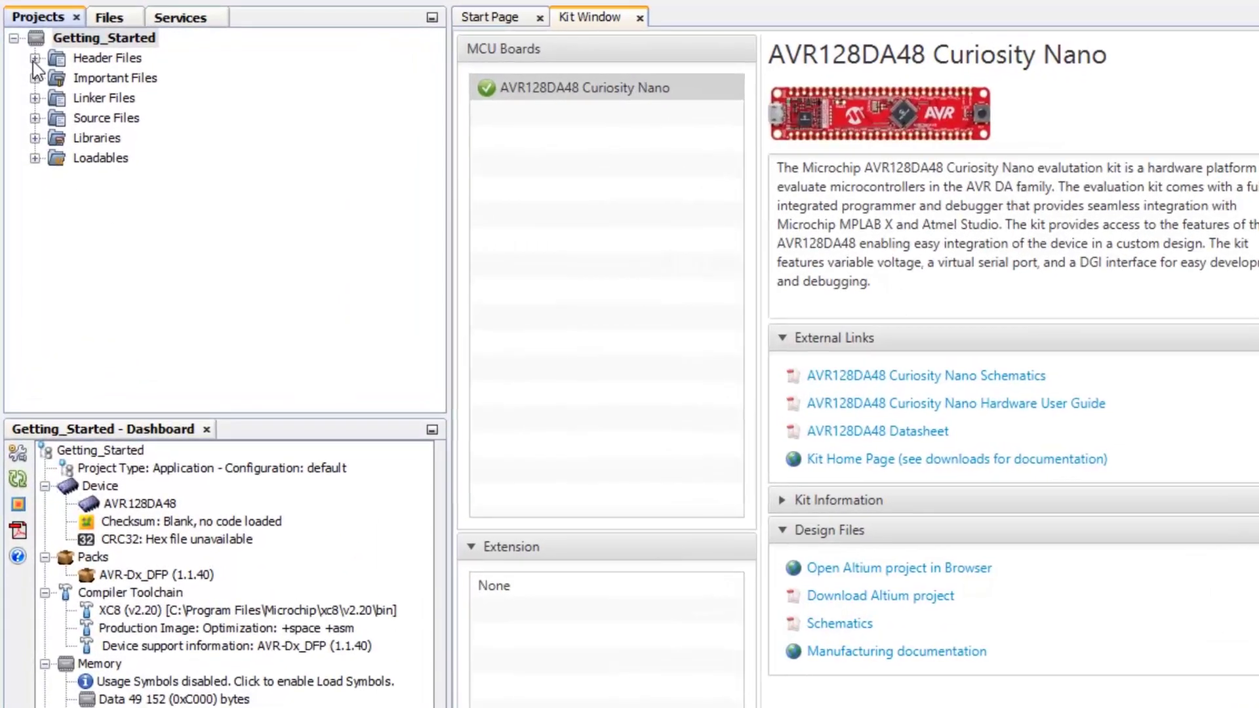
# - Start a new file in the project's Source Files folder and show the XC8 Compiler file types
pyautogui.click(35, 78)
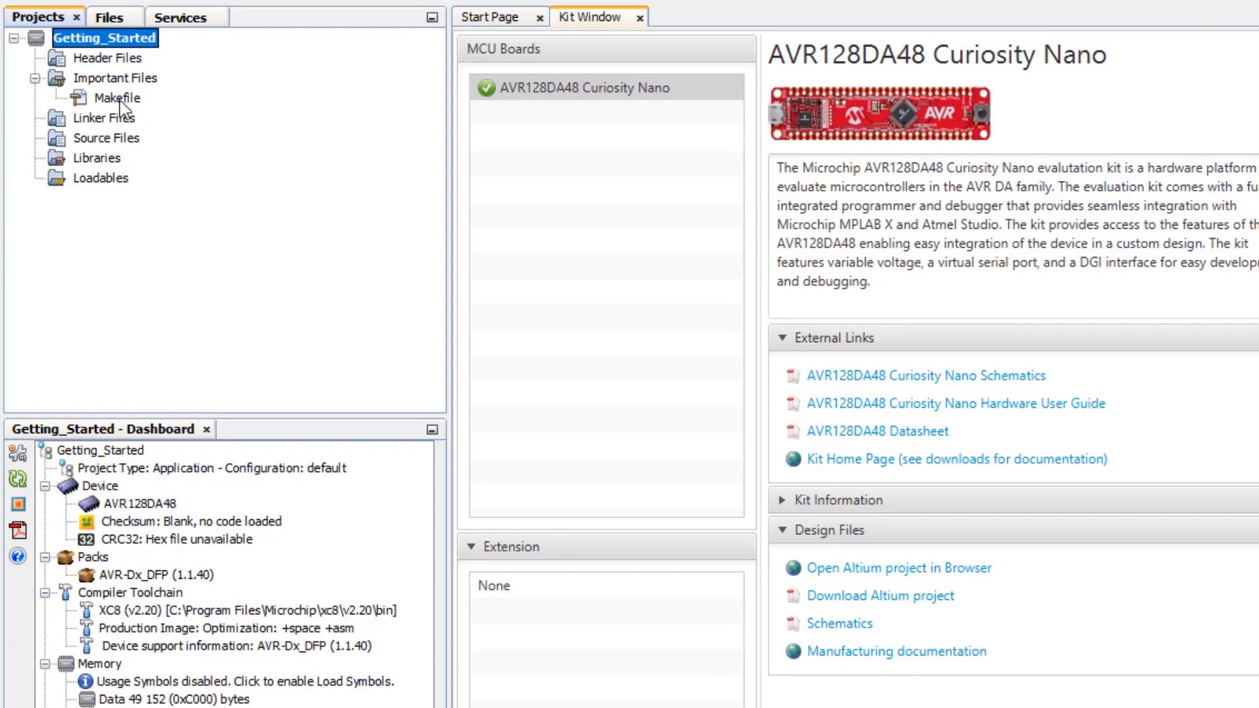
pyautogui.click(95, 140)
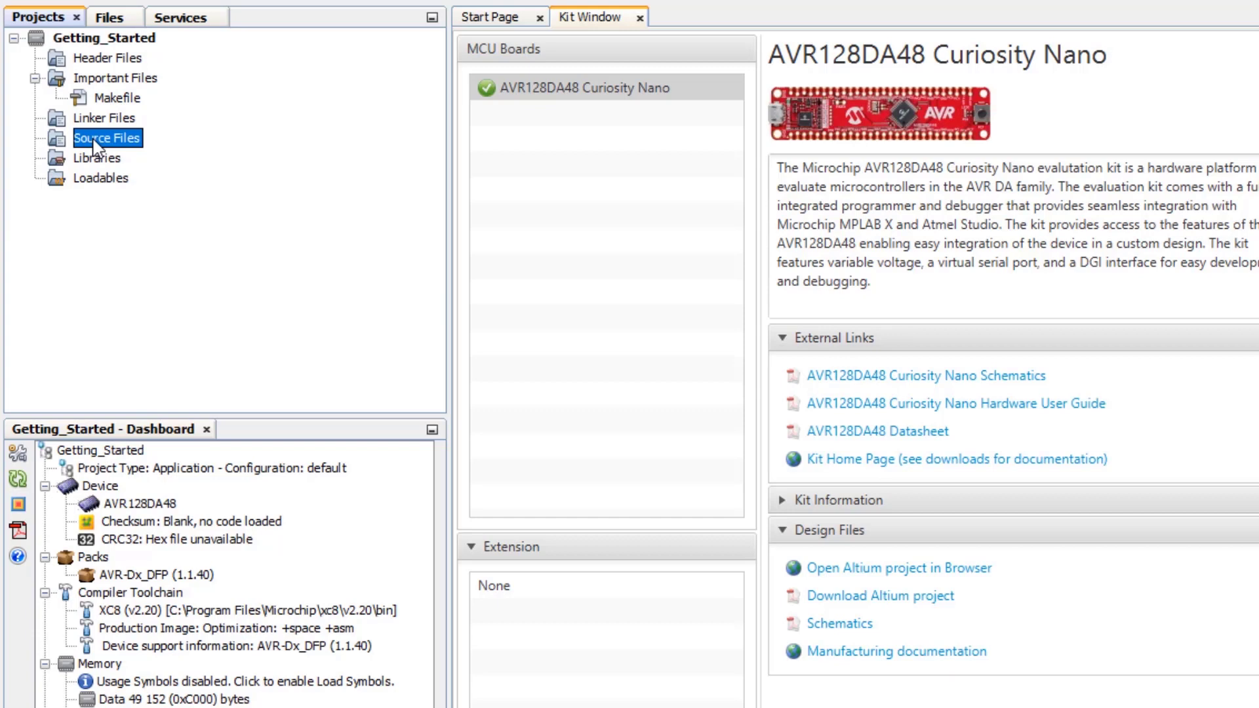
pyautogui.rightClick(94, 141)
pyautogui.moveTo(324, 158)
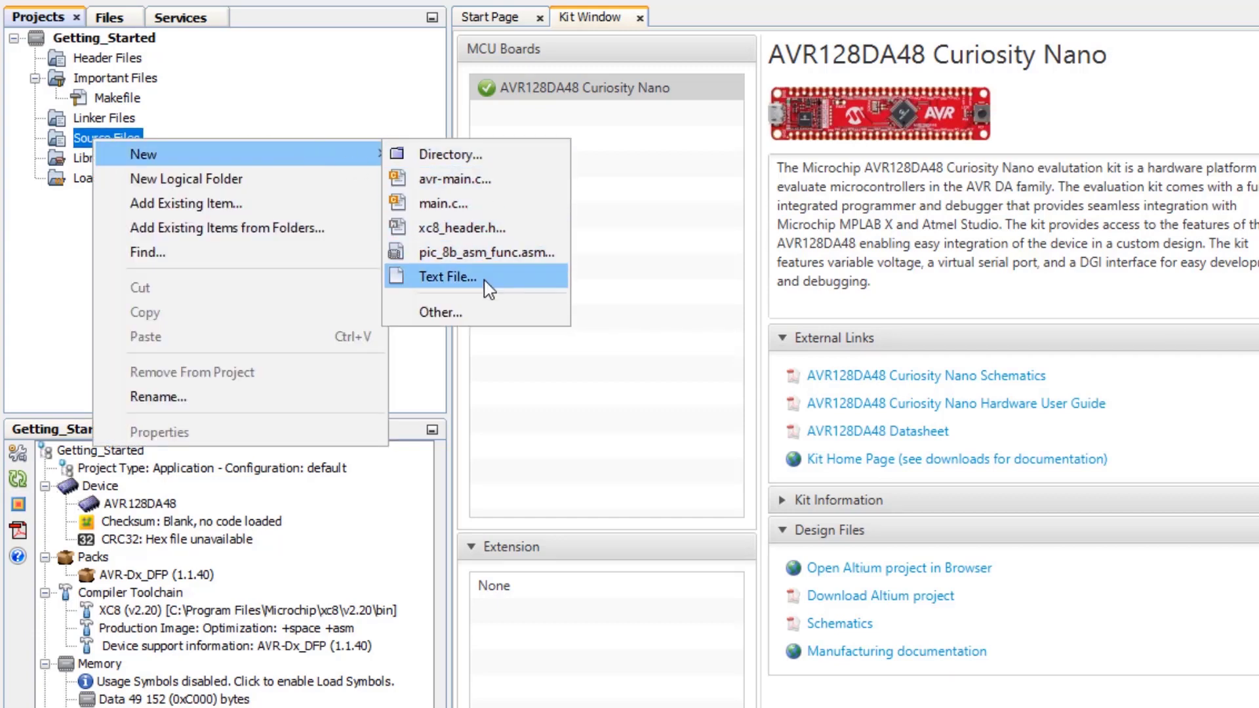
pyautogui.click(441, 313)
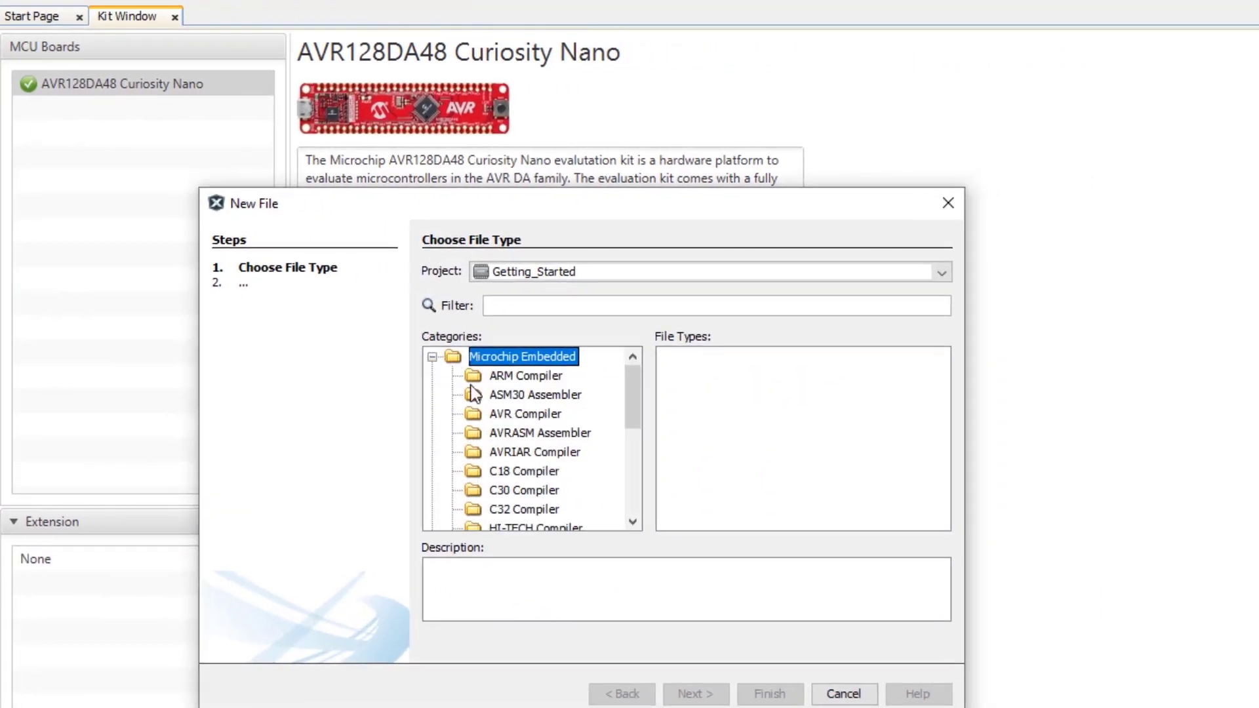
pyautogui.scroll(-2, 474, 394)
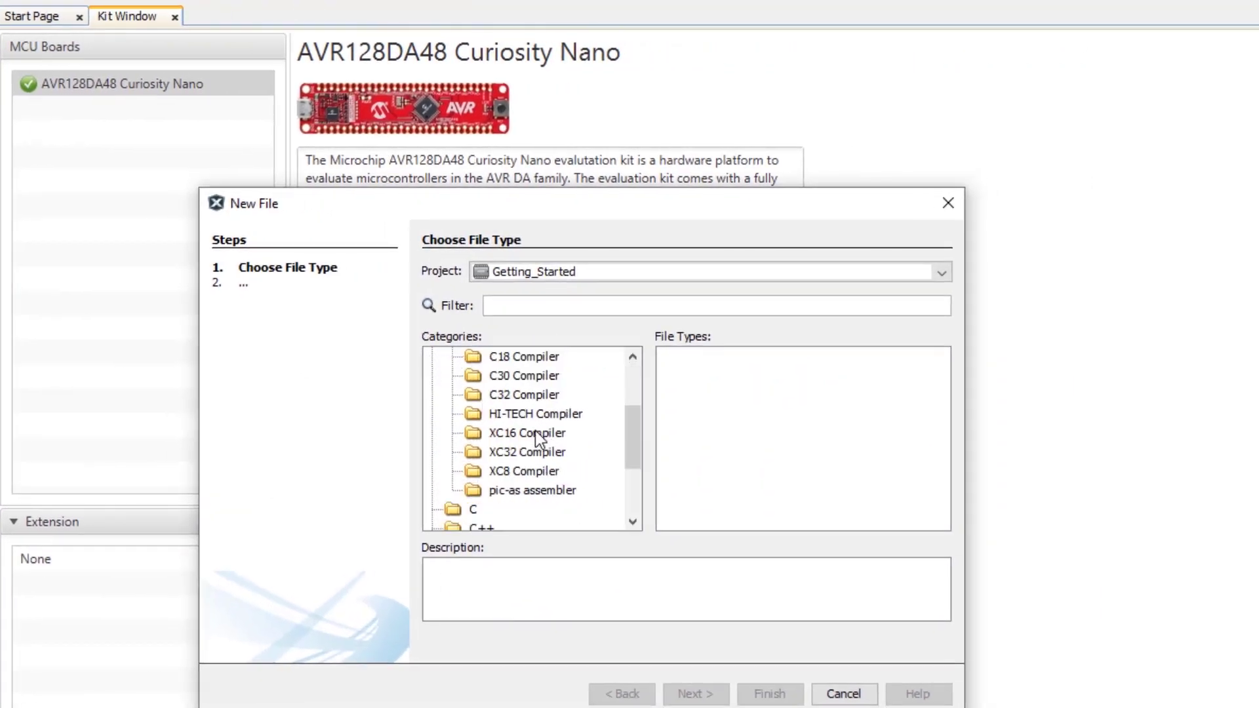
pyautogui.click(502, 472)
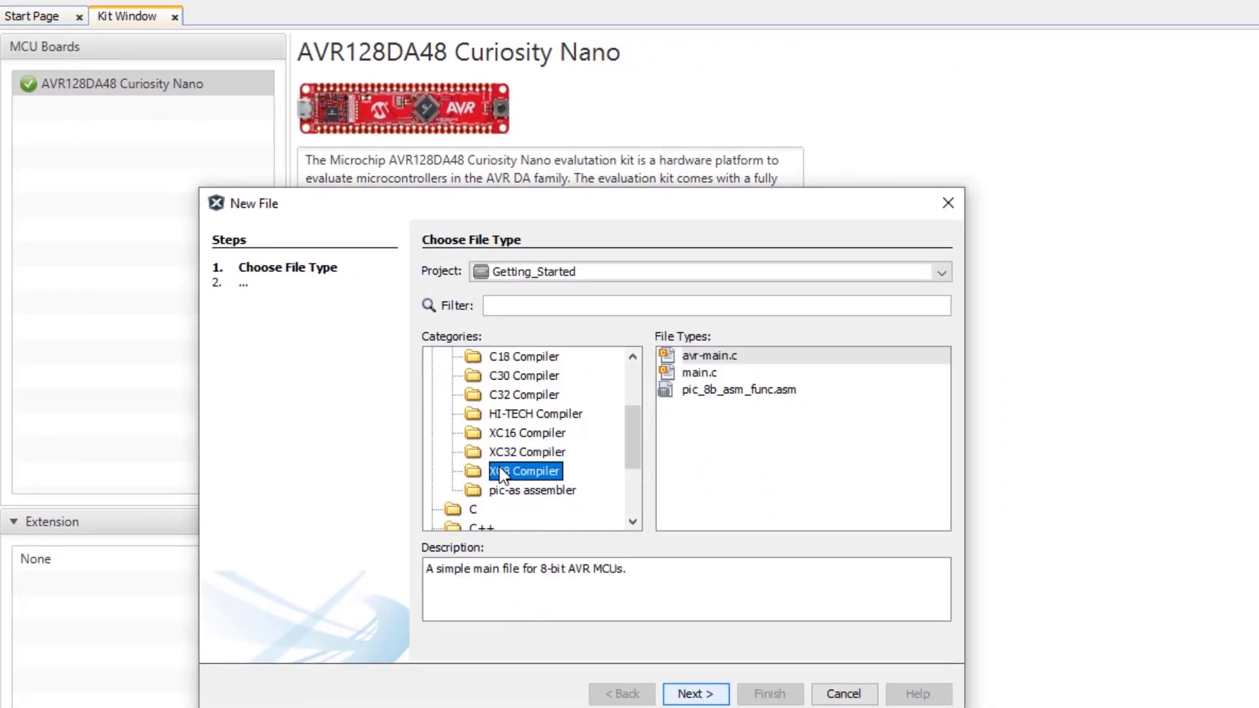
# - Create a source file named main from the XC8 Compiler avr-main.c template
pyautogui.click(467, 510)
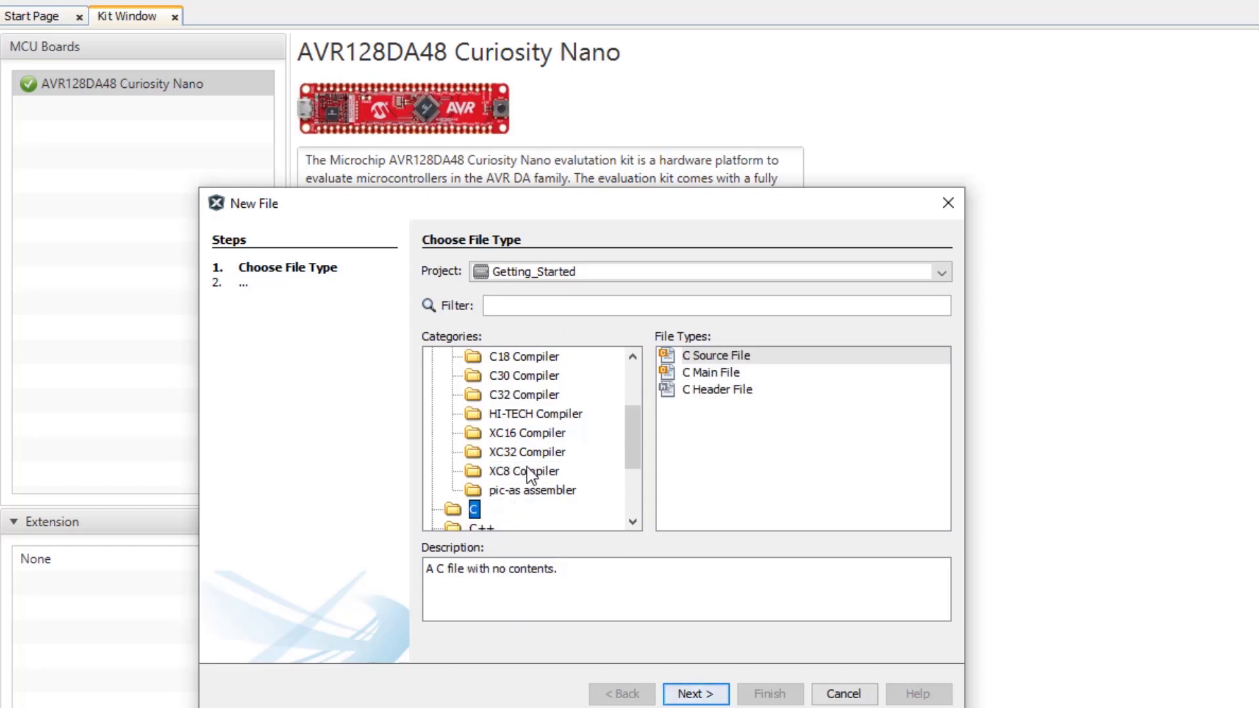
pyautogui.scroll(-1, 518, 488)
pyautogui.scroll(1, 533, 485)
pyautogui.click(525, 471)
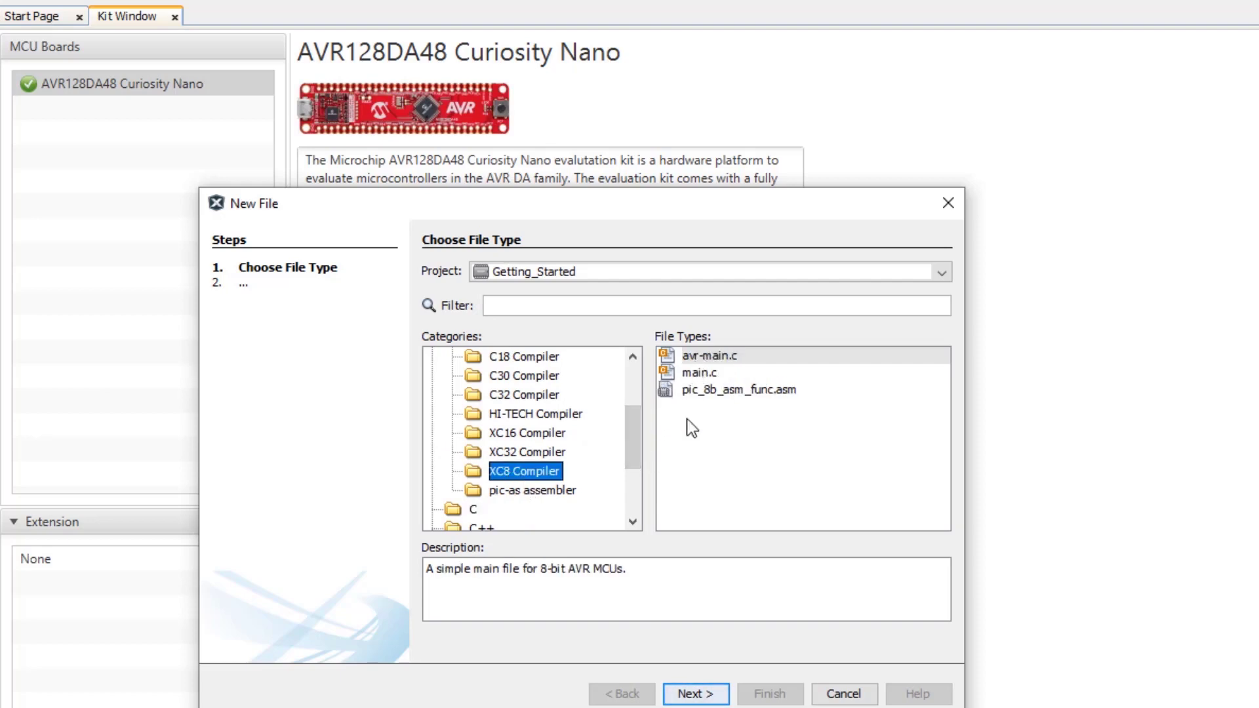
pyautogui.click(699, 695)
pyautogui.write('main')
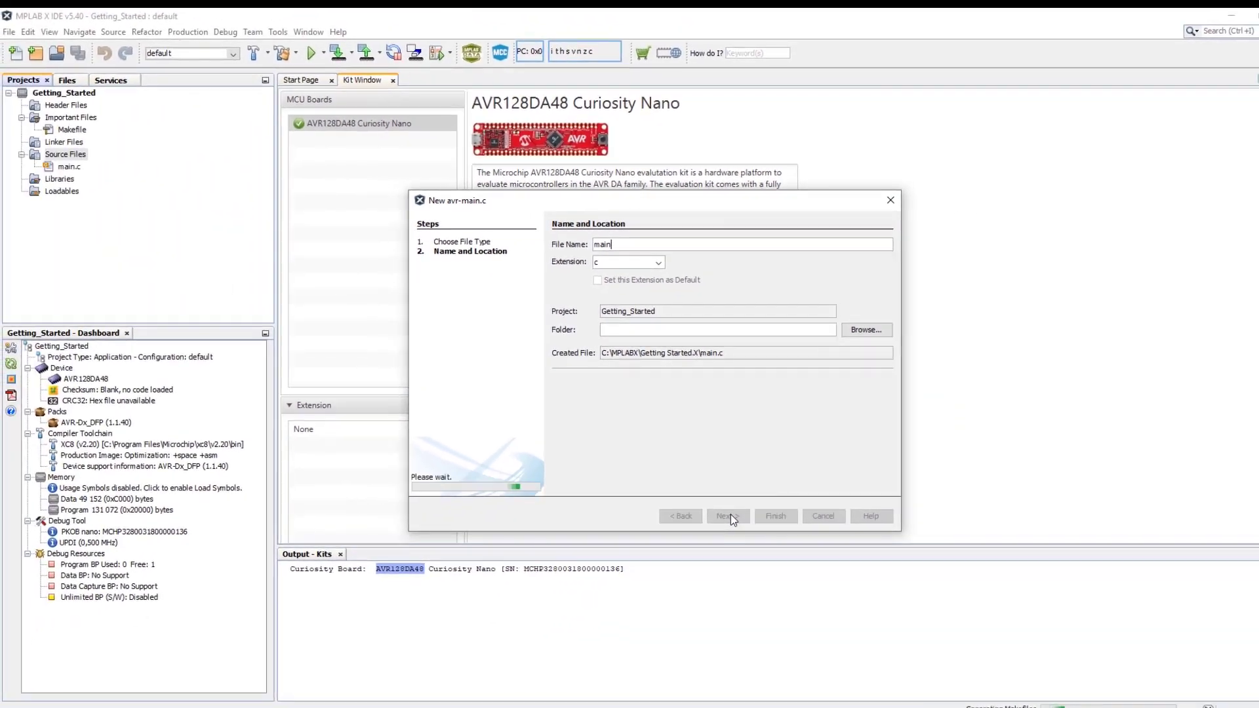
pyautogui.click(774, 547)
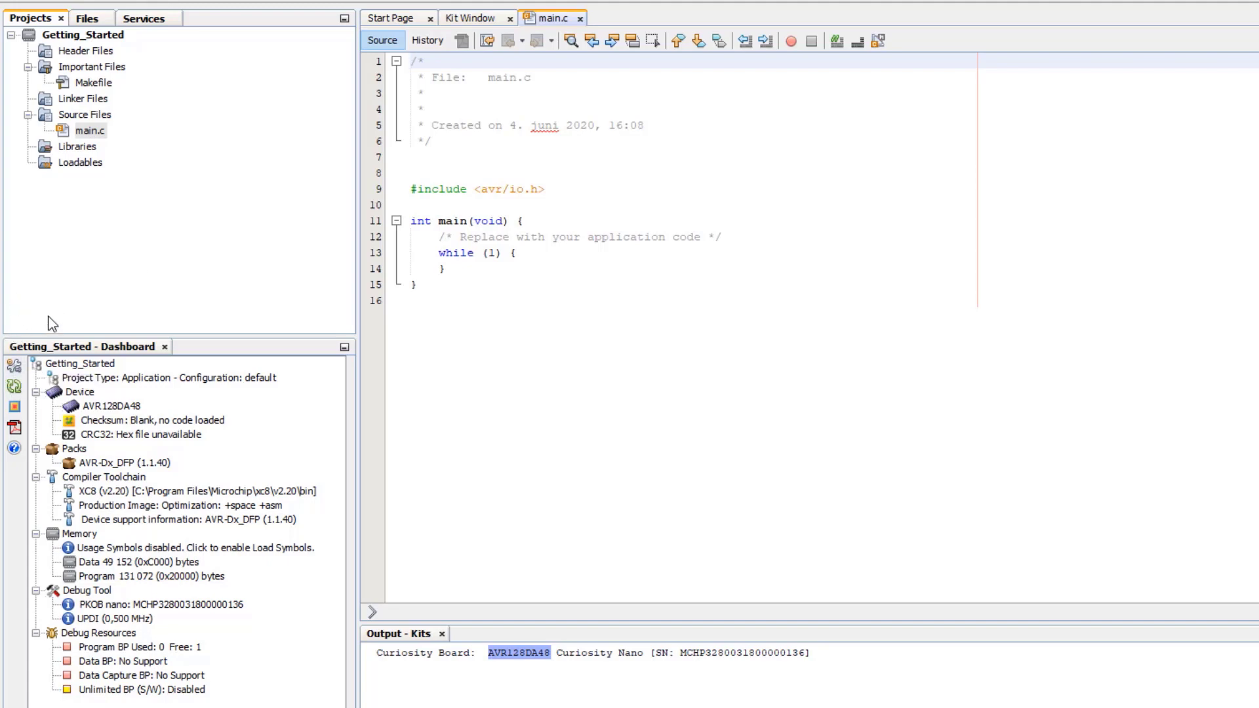
# - Open the Getting_Started project's properties to view its packs and compiler toolchain
pyautogui.click(12, 366)
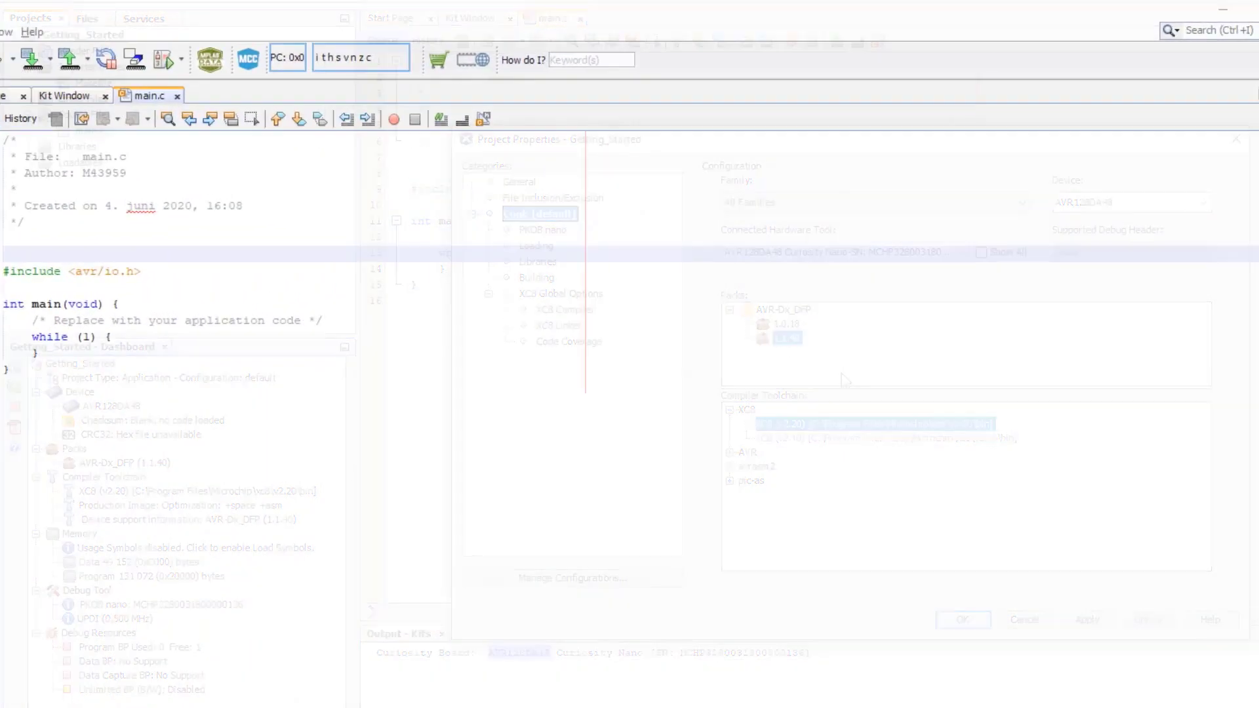
# - Search the developer help for family packs and read the Packs and Projects article on pack locations and installation
pyautogui.click(590, 60)
pyautogui.write('family packs')
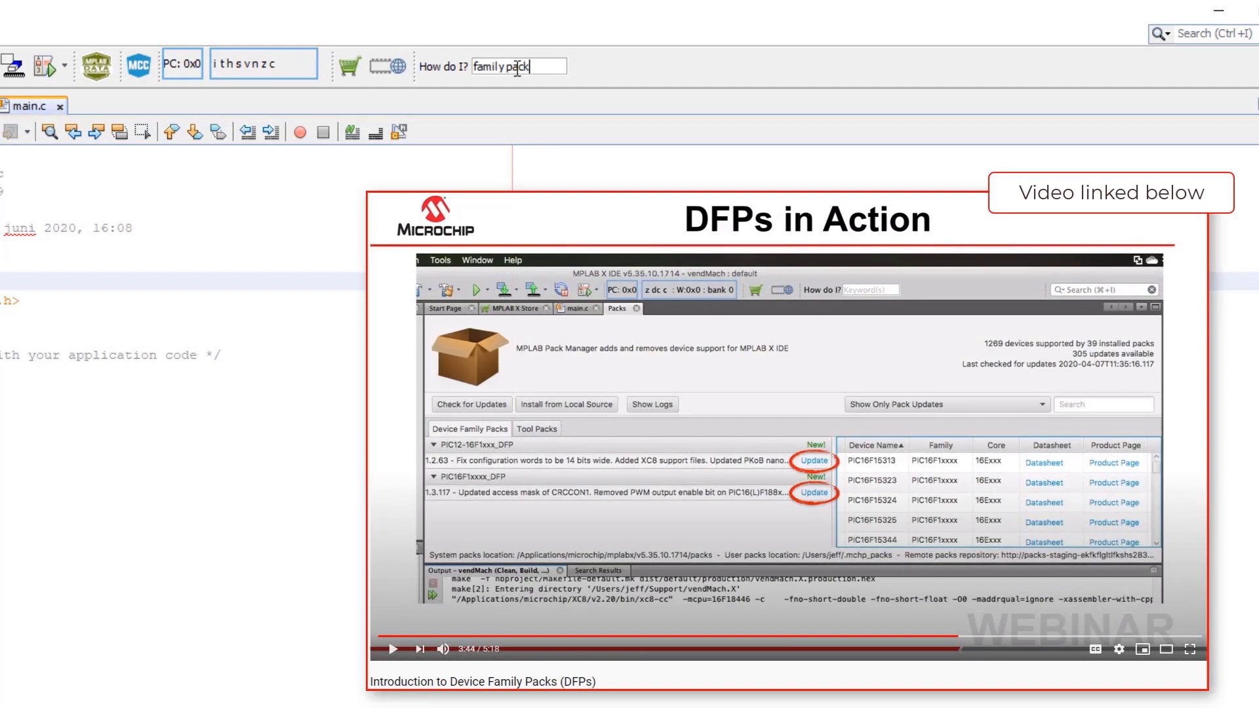
pyautogui.press('Return')
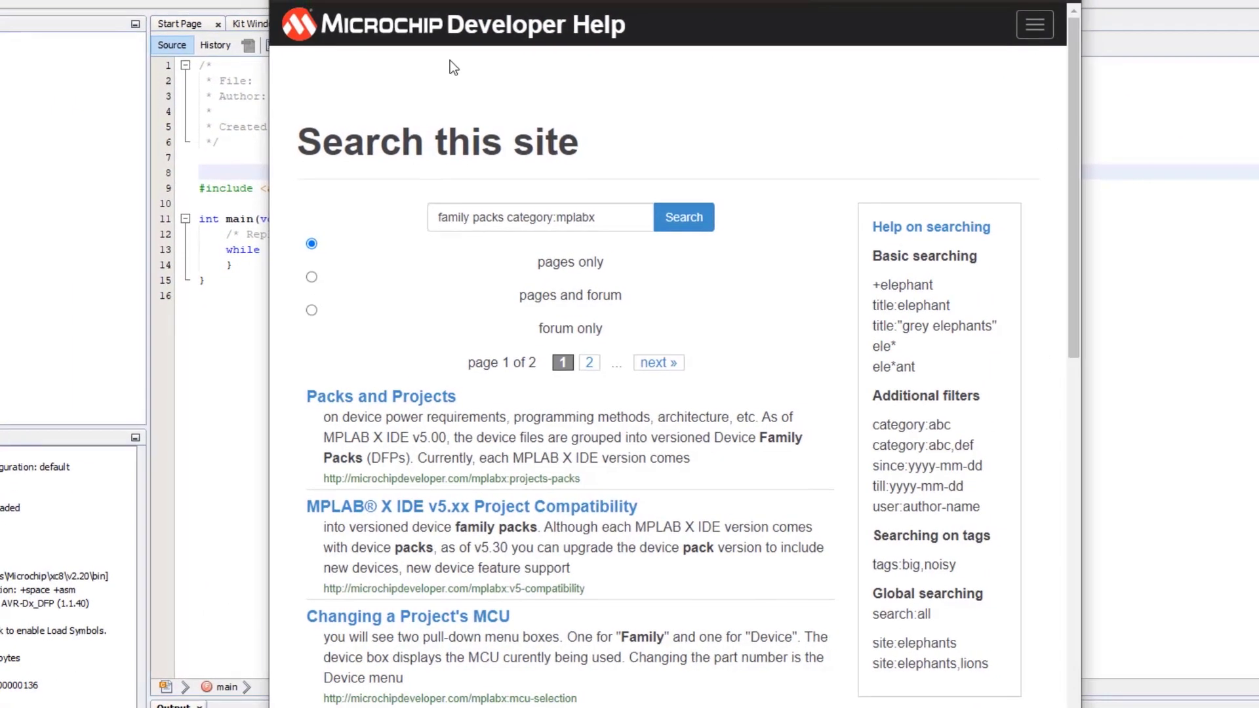
pyautogui.click(372, 406)
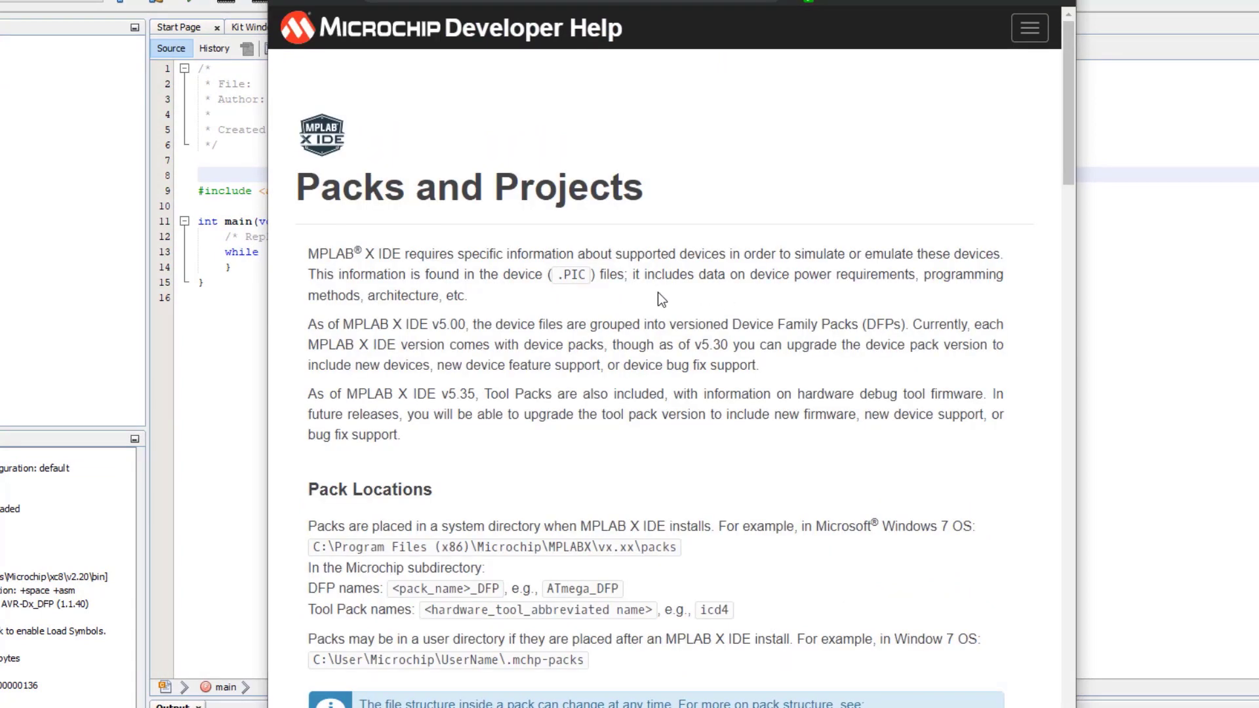
pyautogui.scroll(-2, 659, 293)
pyautogui.scroll(-4, 679, 352)
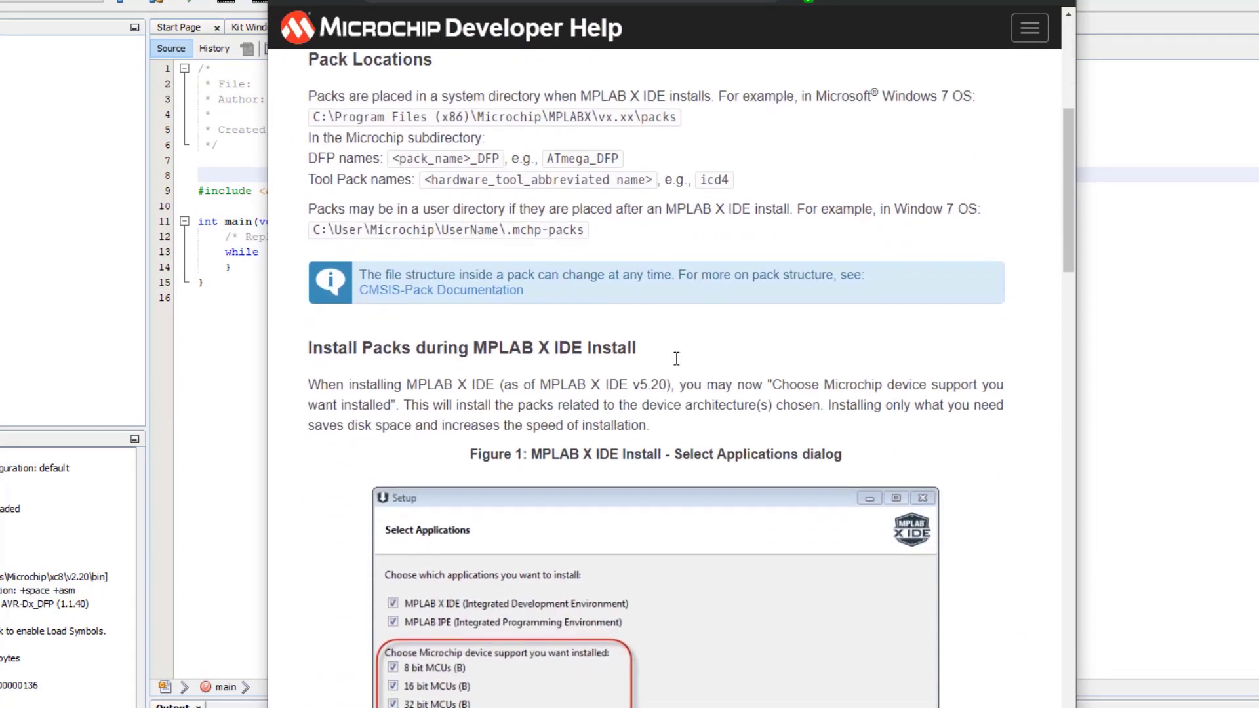
pyautogui.scroll(-4, 681, 365)
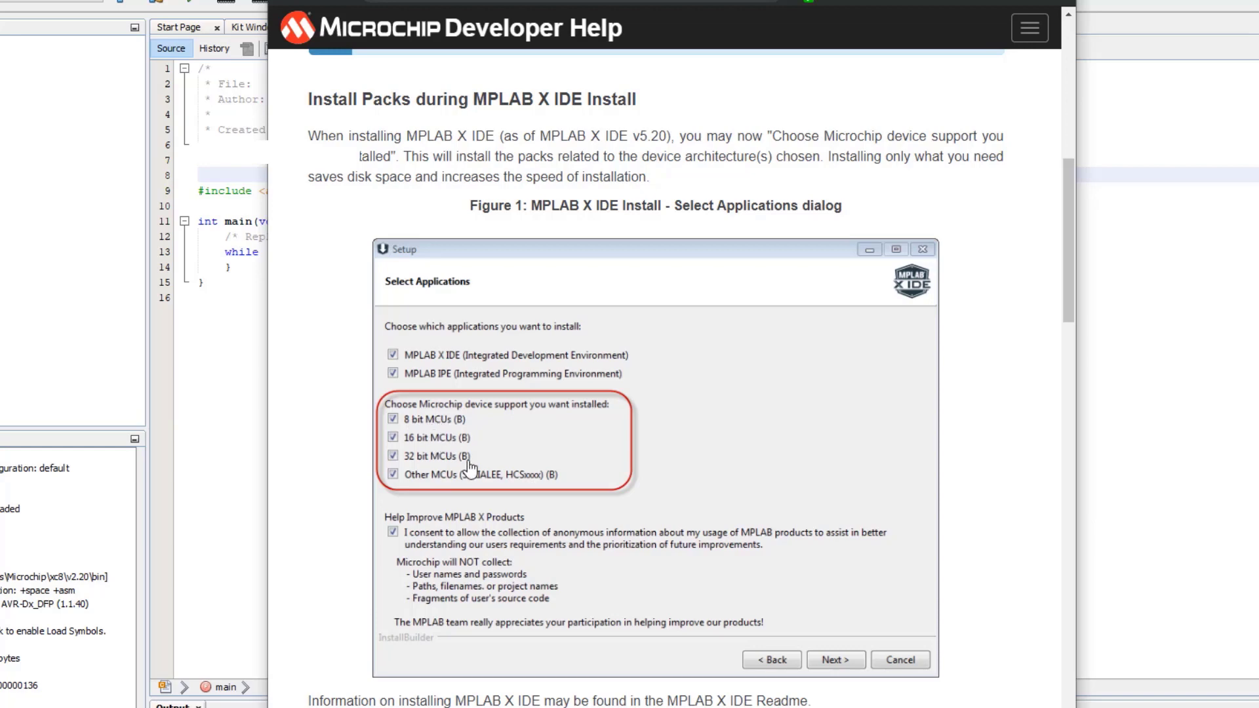
pyautogui.scroll(-4, 470, 467)
pyautogui.scroll(-5, 470, 467)
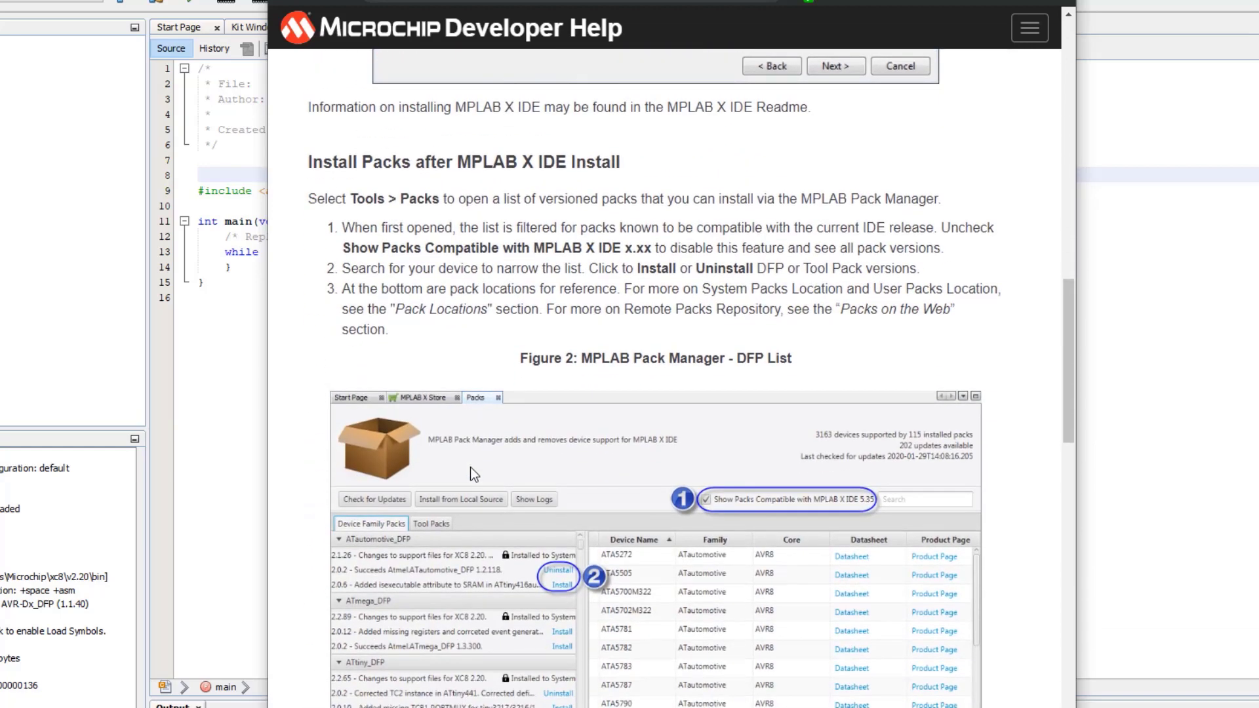
# - Read the help section on installing packs after the IDE install and open the Pack Manager in MPLAB X IDE
pyautogui.scroll(-1, 572, 316)
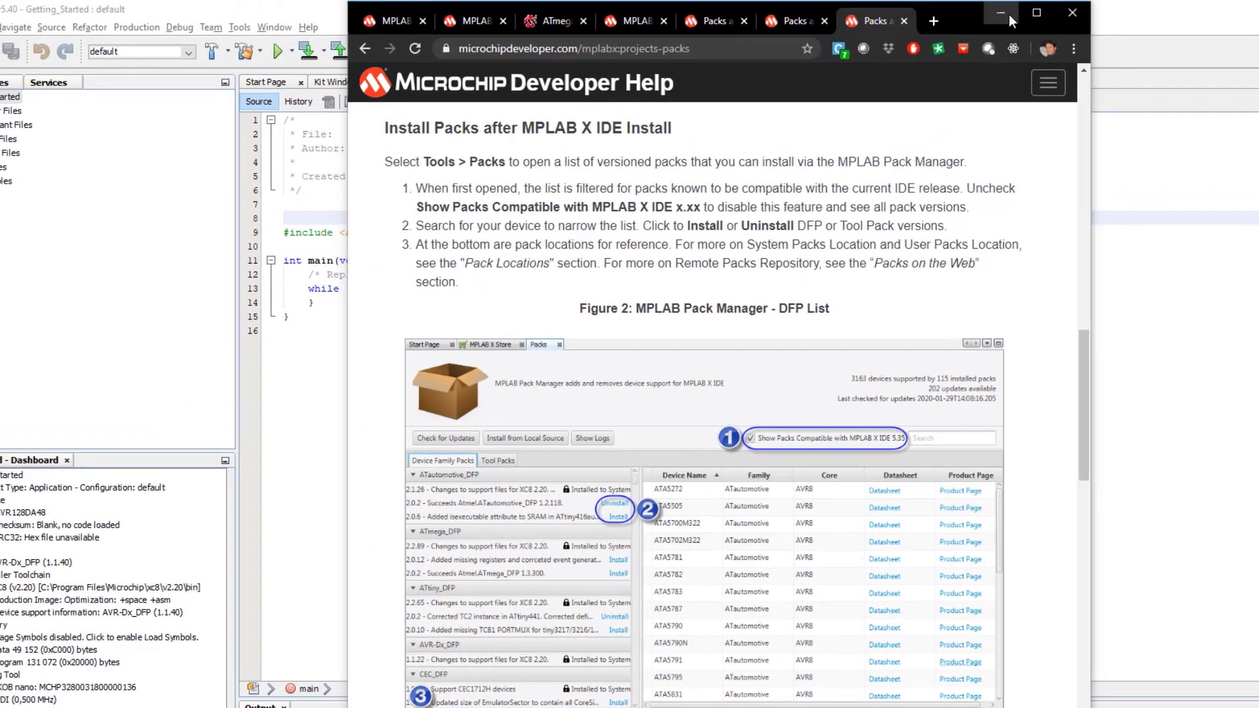
pyautogui.click(1004, 11)
pyautogui.click(239, 27)
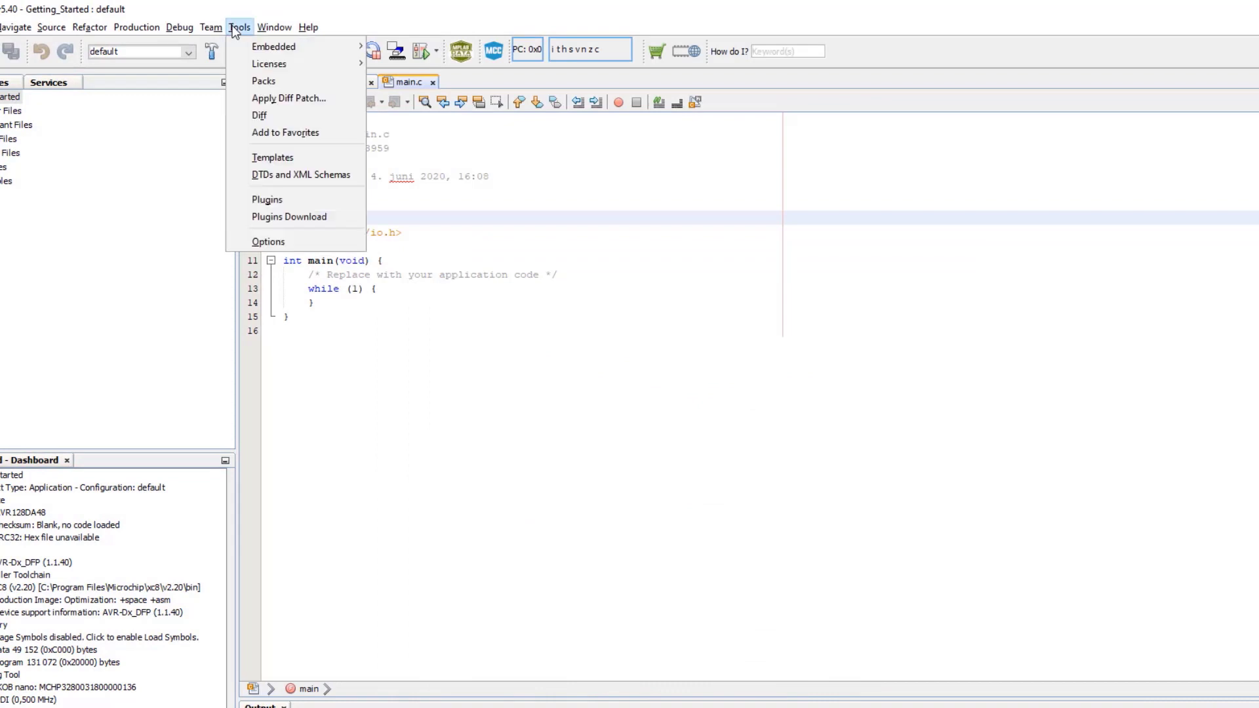
pyautogui.click(262, 82)
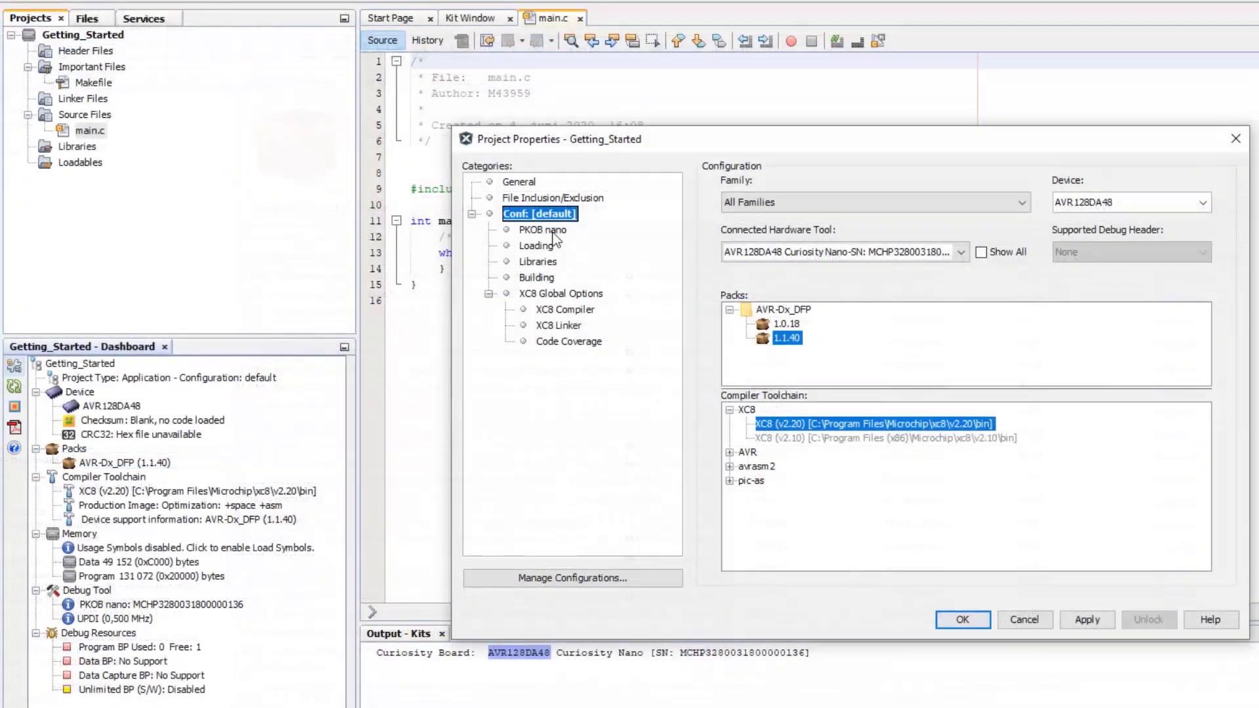
# - Review the Communication and Power option categories of the PKOB nano tool, trying out the power target circuit option
pyautogui.click(511, 228)
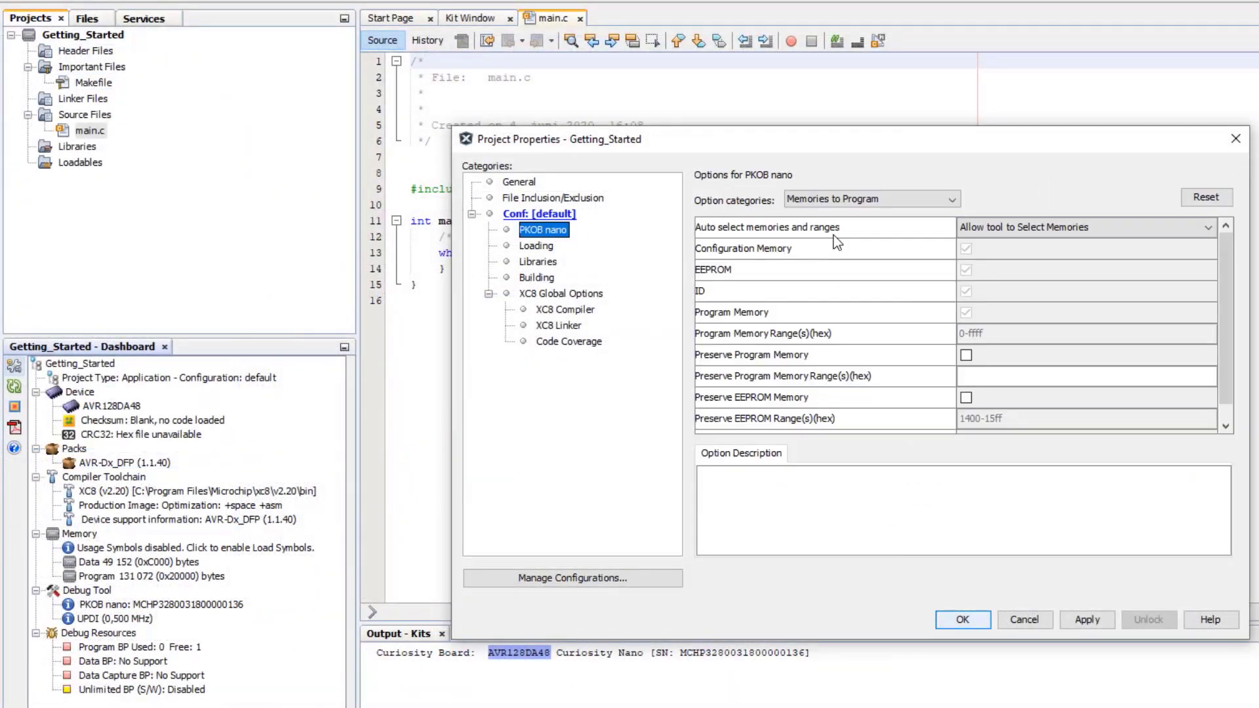
pyautogui.click(823, 199)
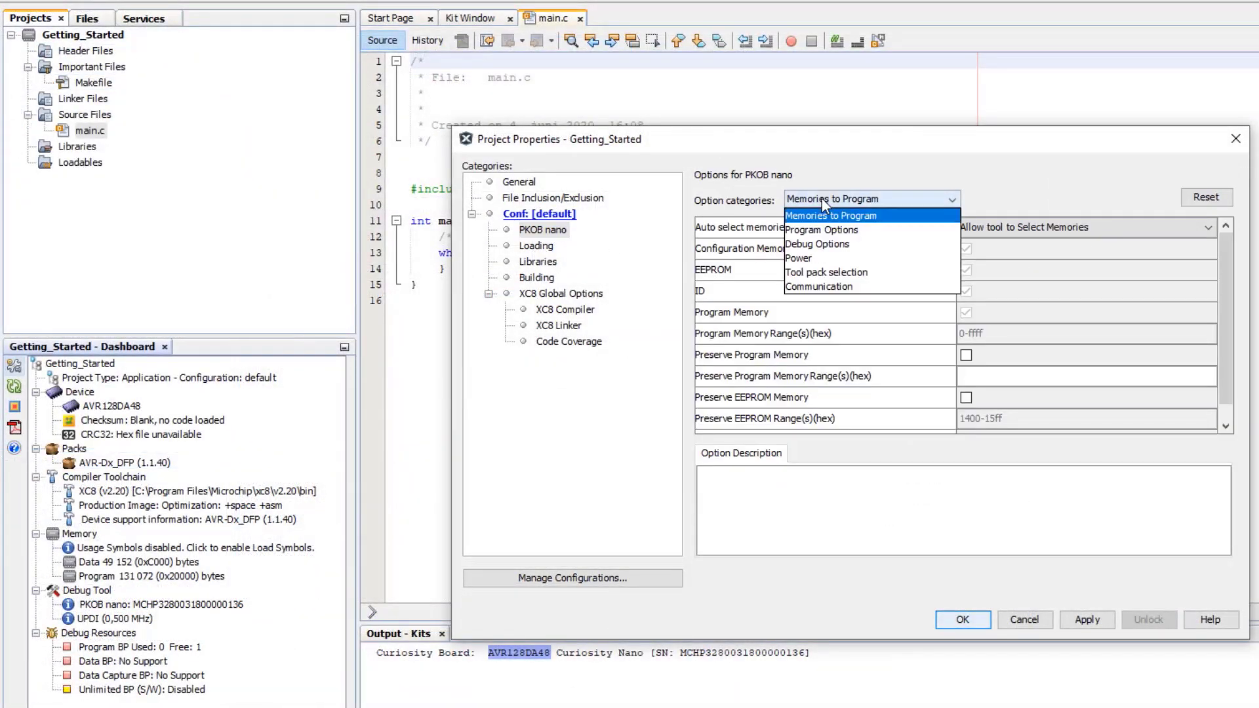
pyautogui.click(815, 288)
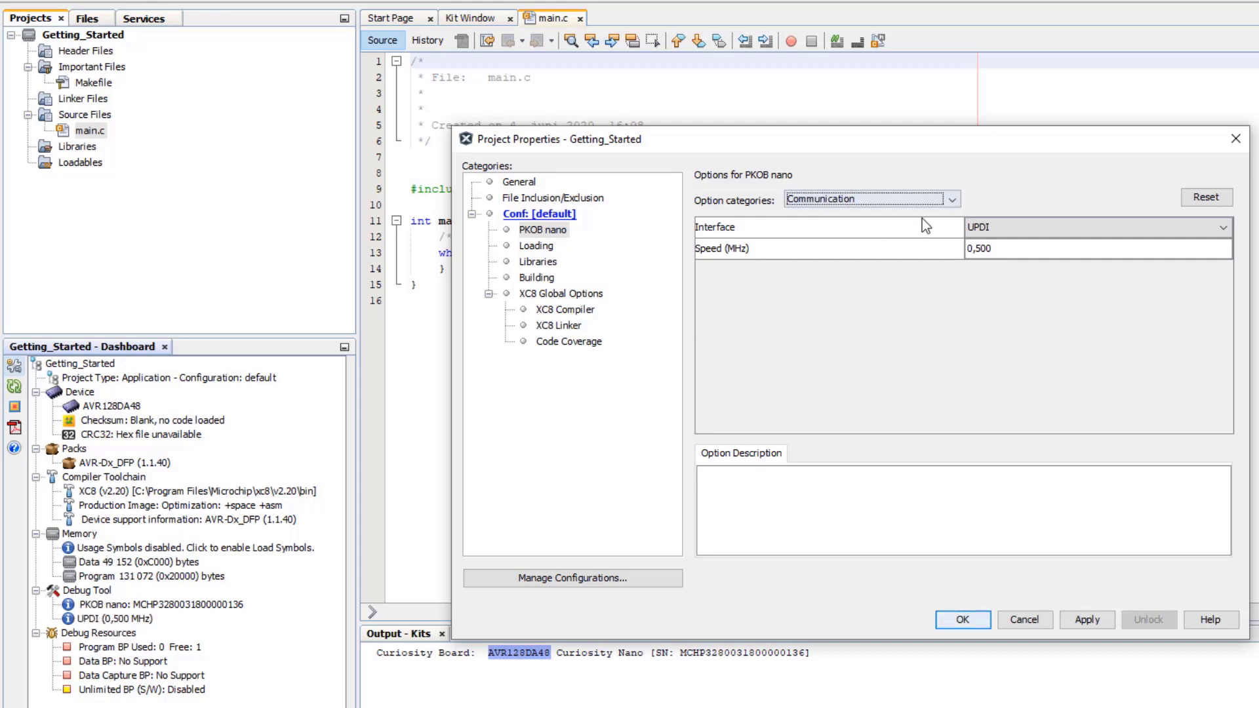
pyautogui.click(902, 205)
pyautogui.click(797, 257)
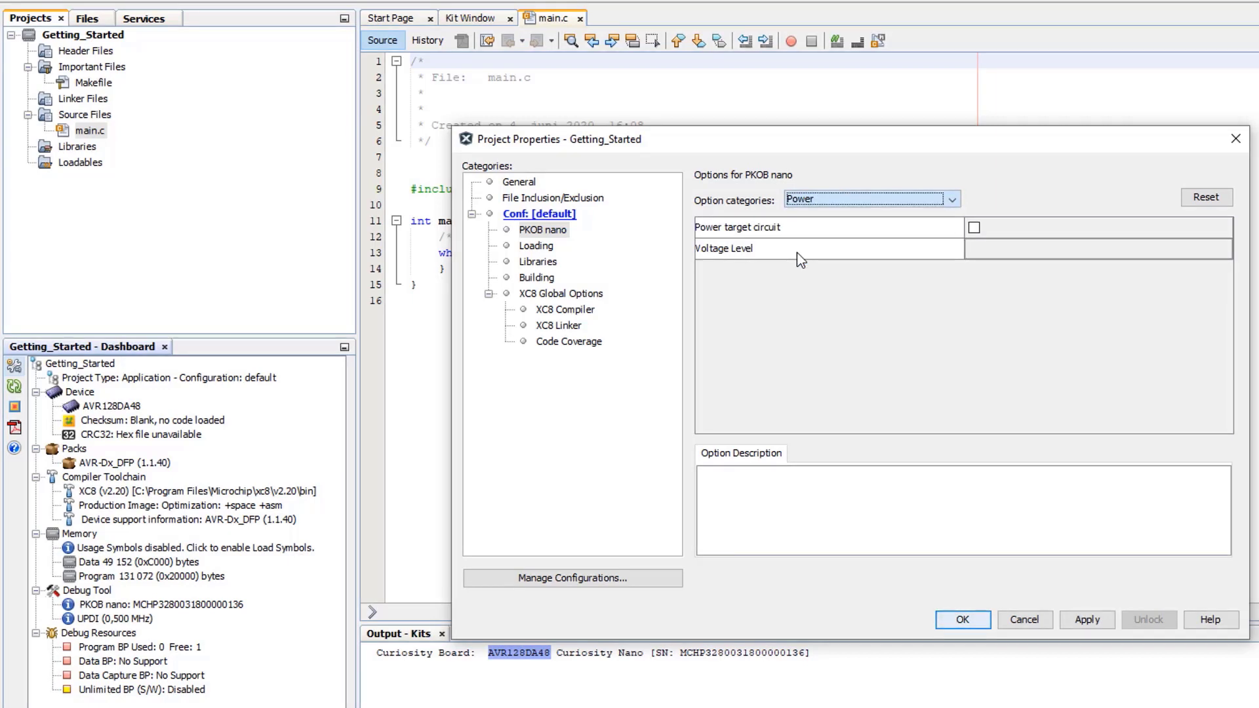
pyautogui.click(974, 229)
pyautogui.click(975, 229)
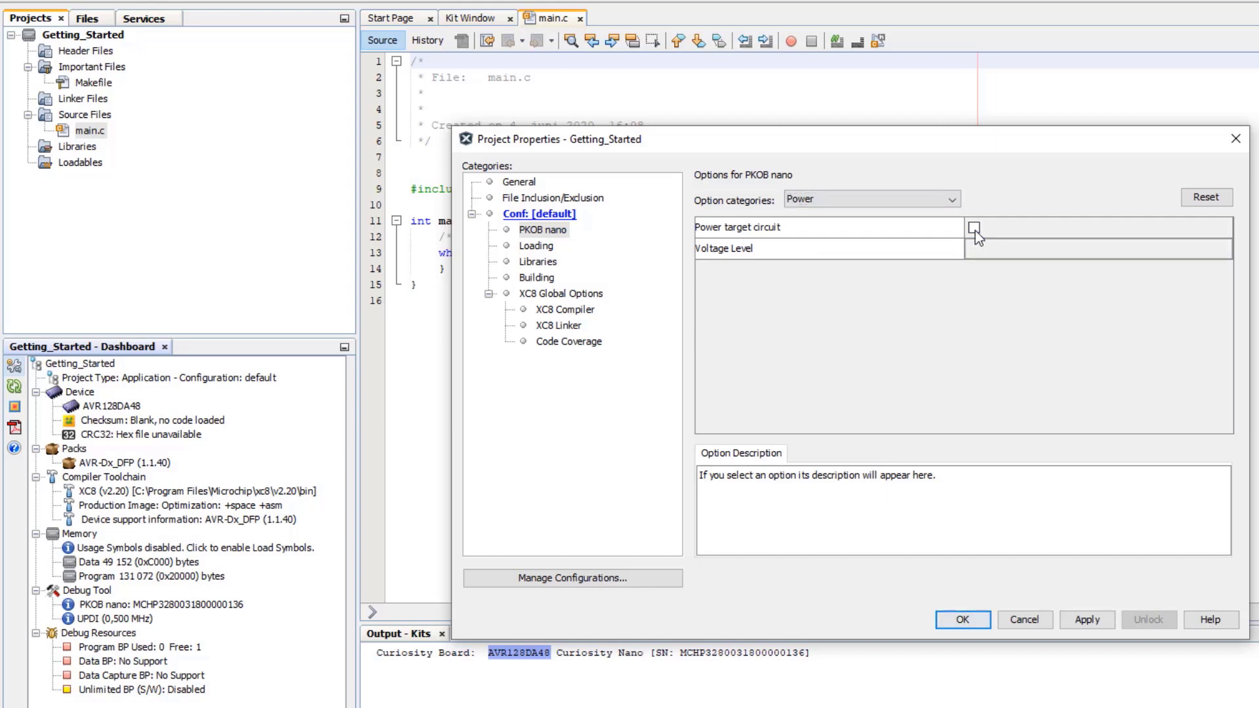
# - Review the Loading, XC8 Global Options and Code Coverage settings, and leave the project properties without applying changes
pyautogui.click(538, 248)
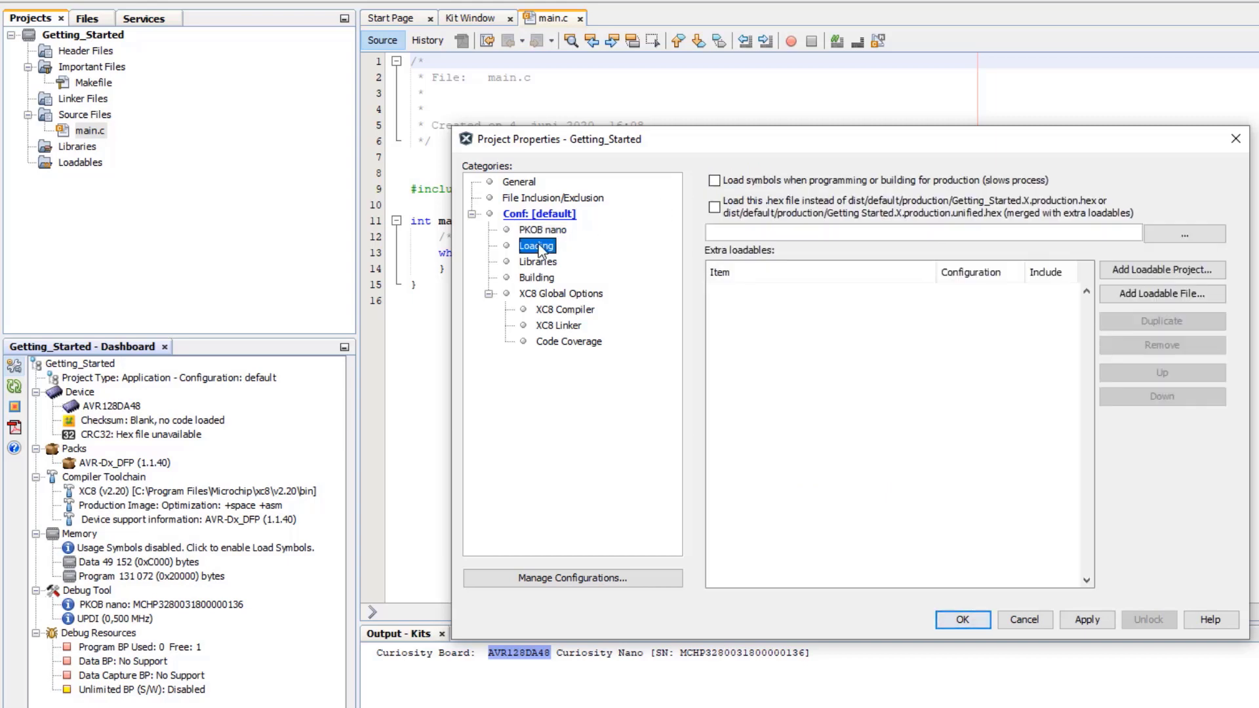
pyautogui.click(536, 295)
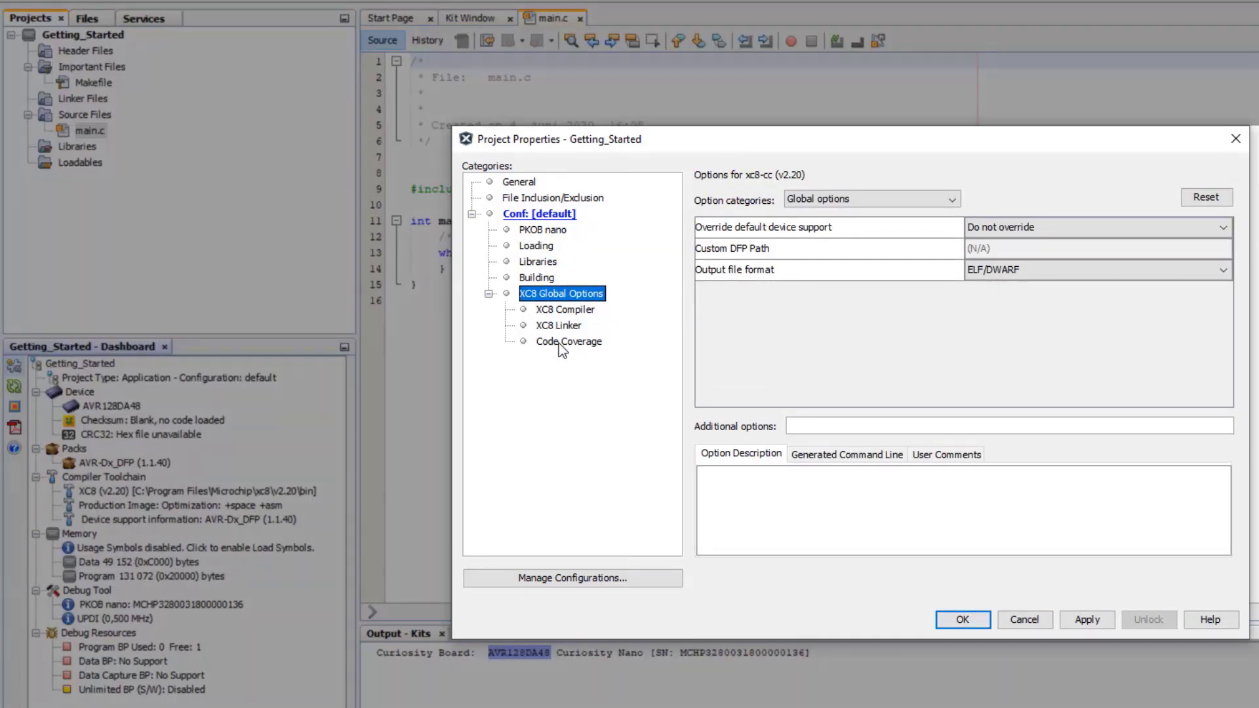
pyautogui.click(559, 344)
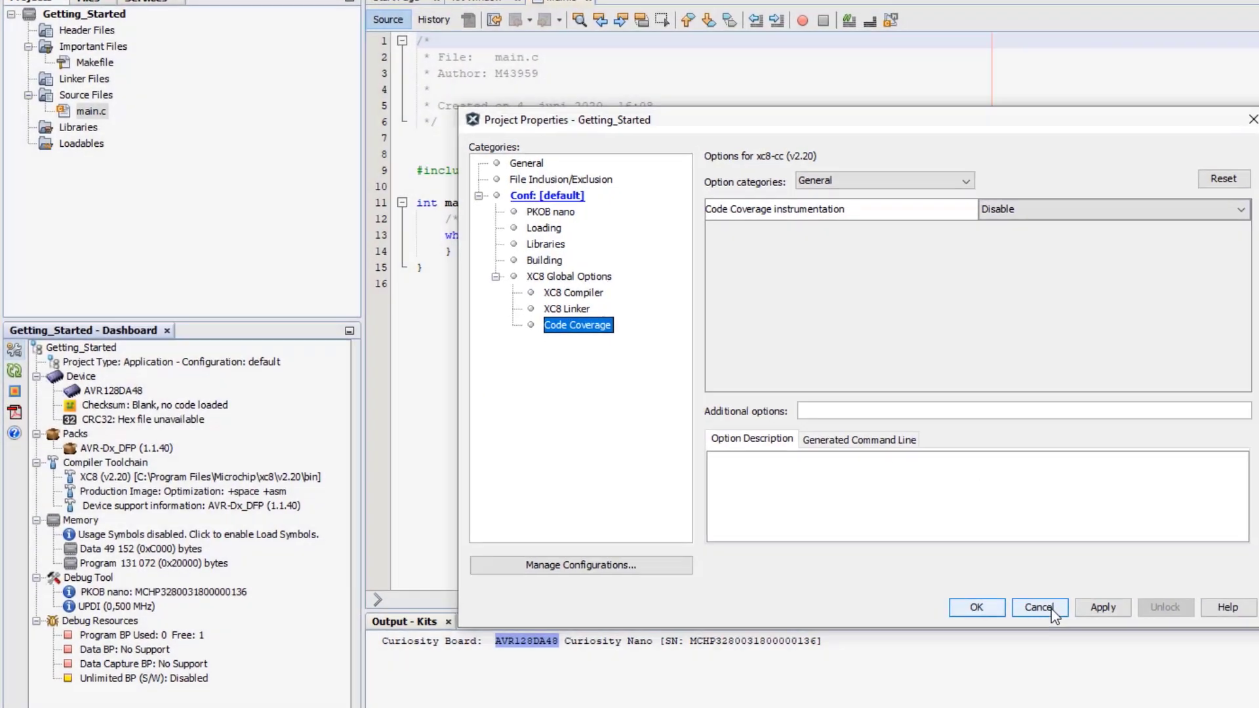
pyautogui.click(1024, 618)
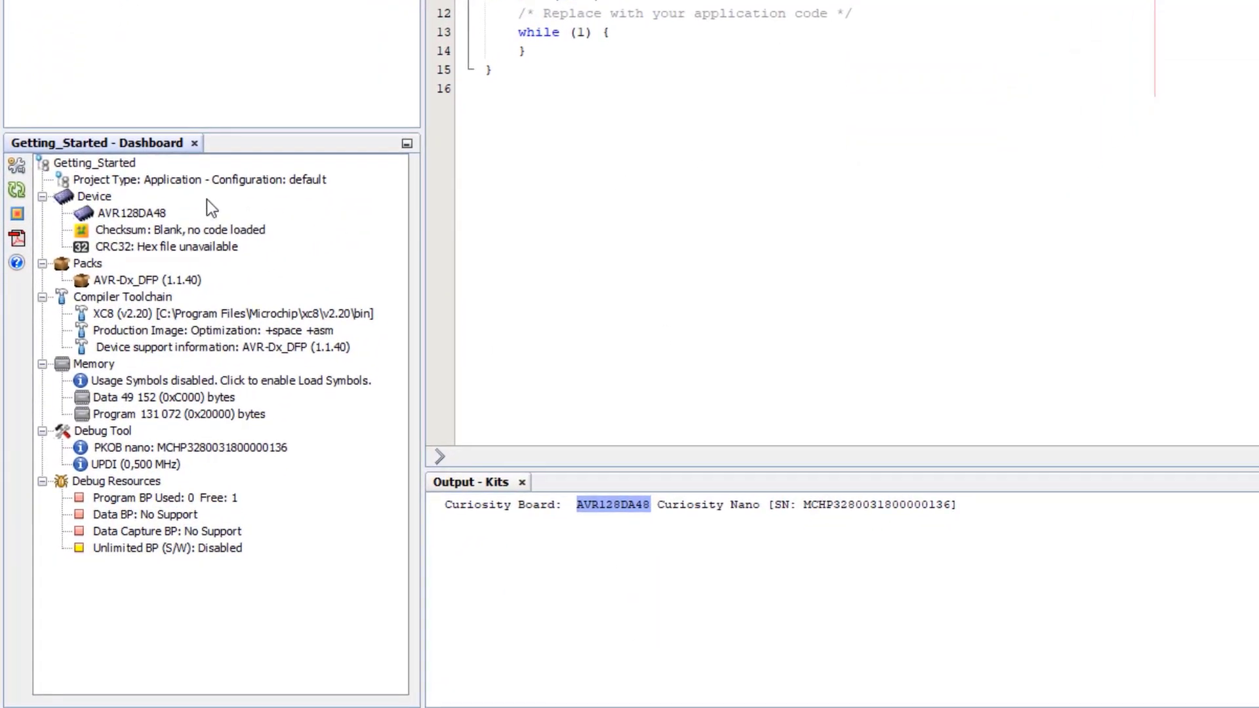
# - Refresh the debug tool status, enlarge the output area and check the debugger version and the target, supply and USB voltages
pyautogui.click(18, 191)
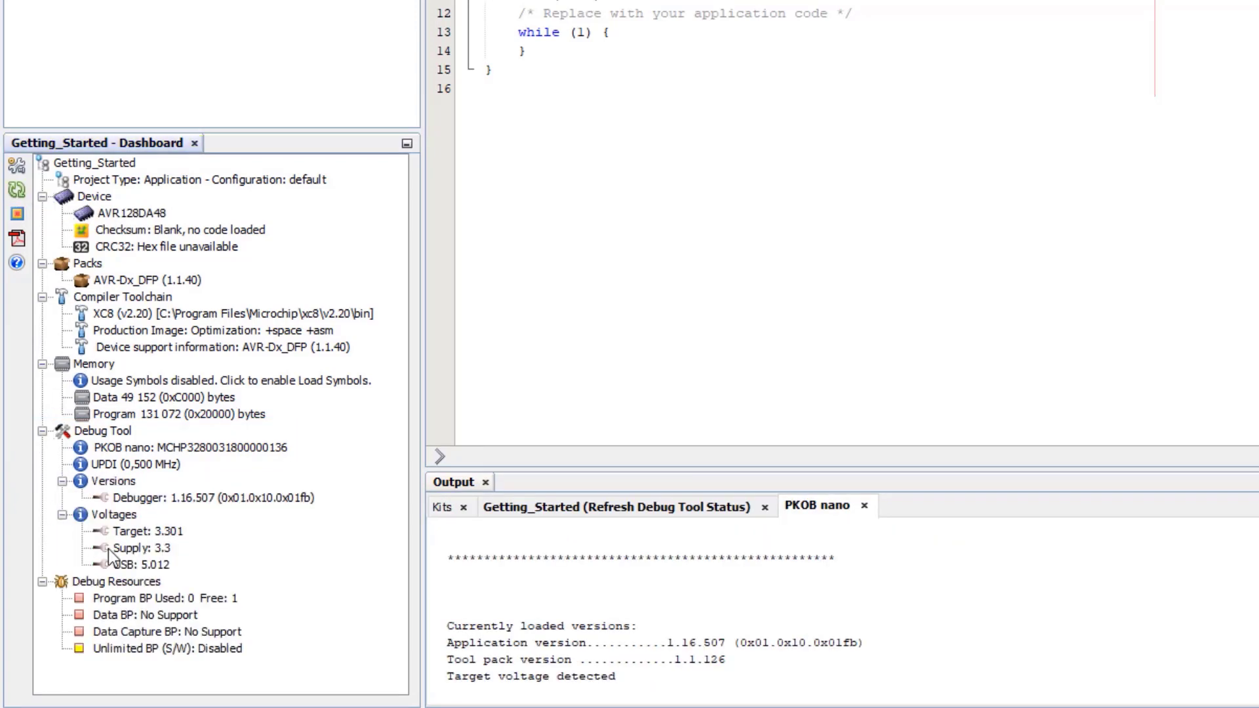
pyautogui.moveTo(549, 469); pyautogui.dragTo(582, 337)
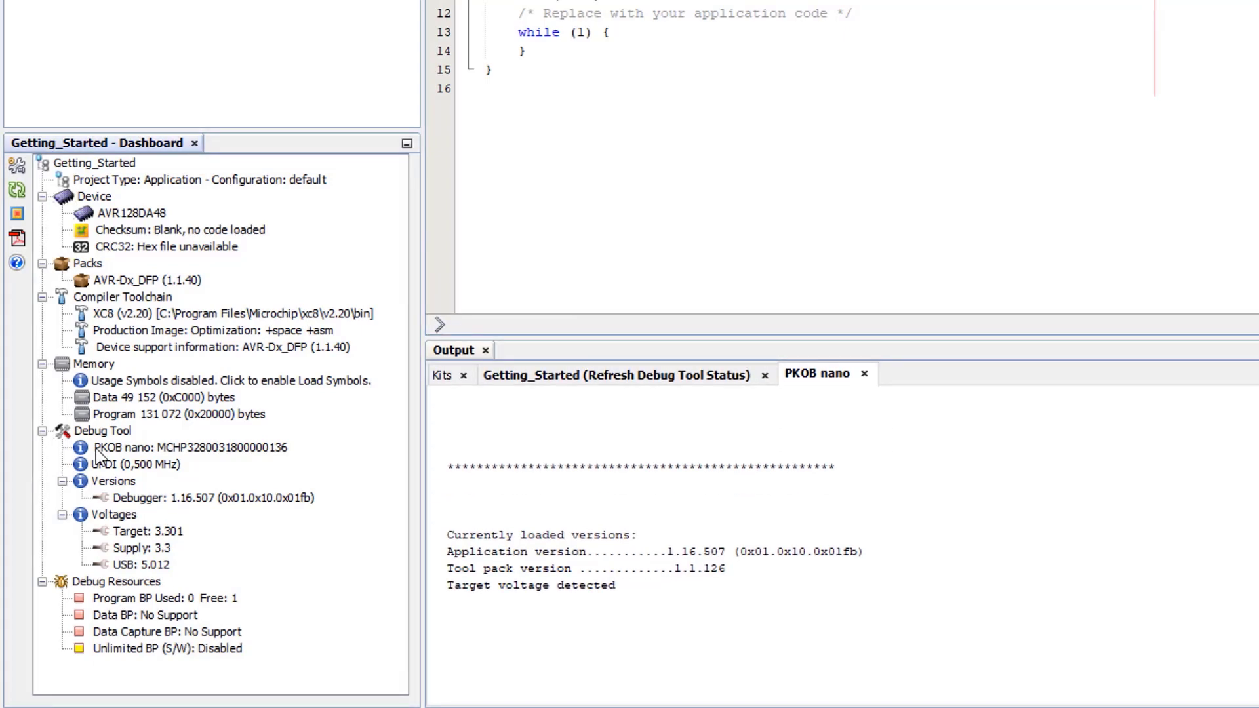
pyautogui.click(139, 496)
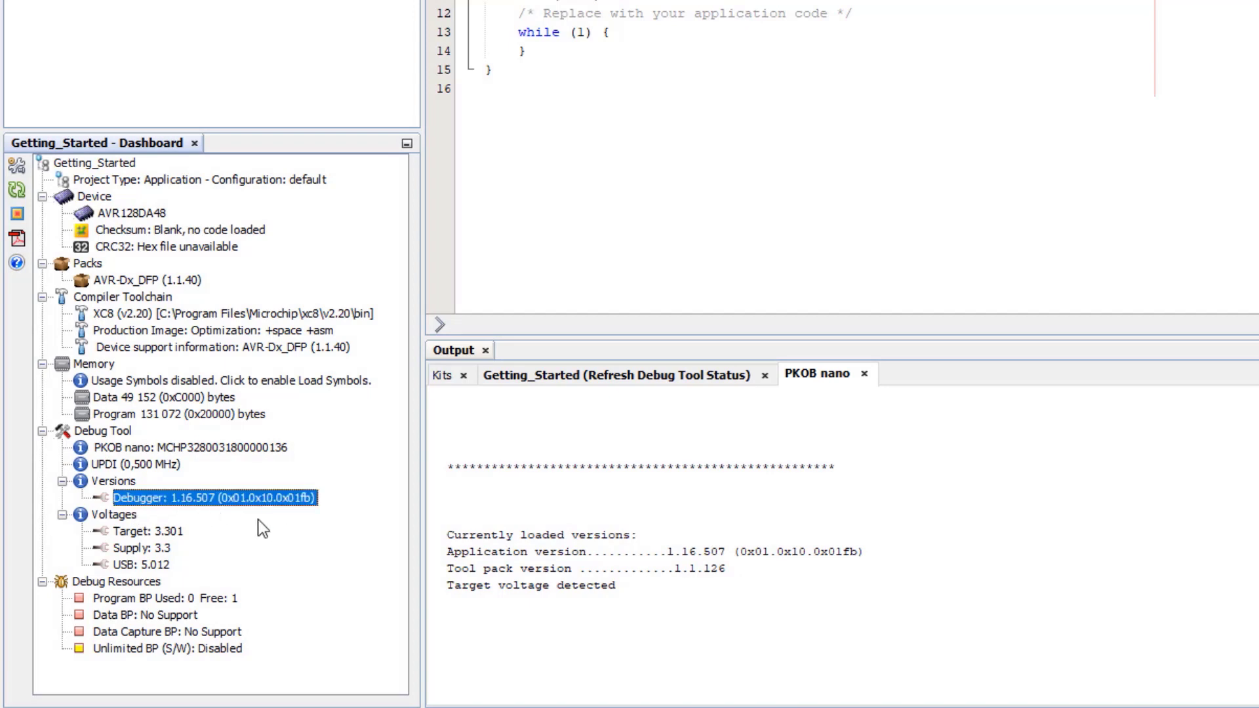
pyautogui.click(131, 533)
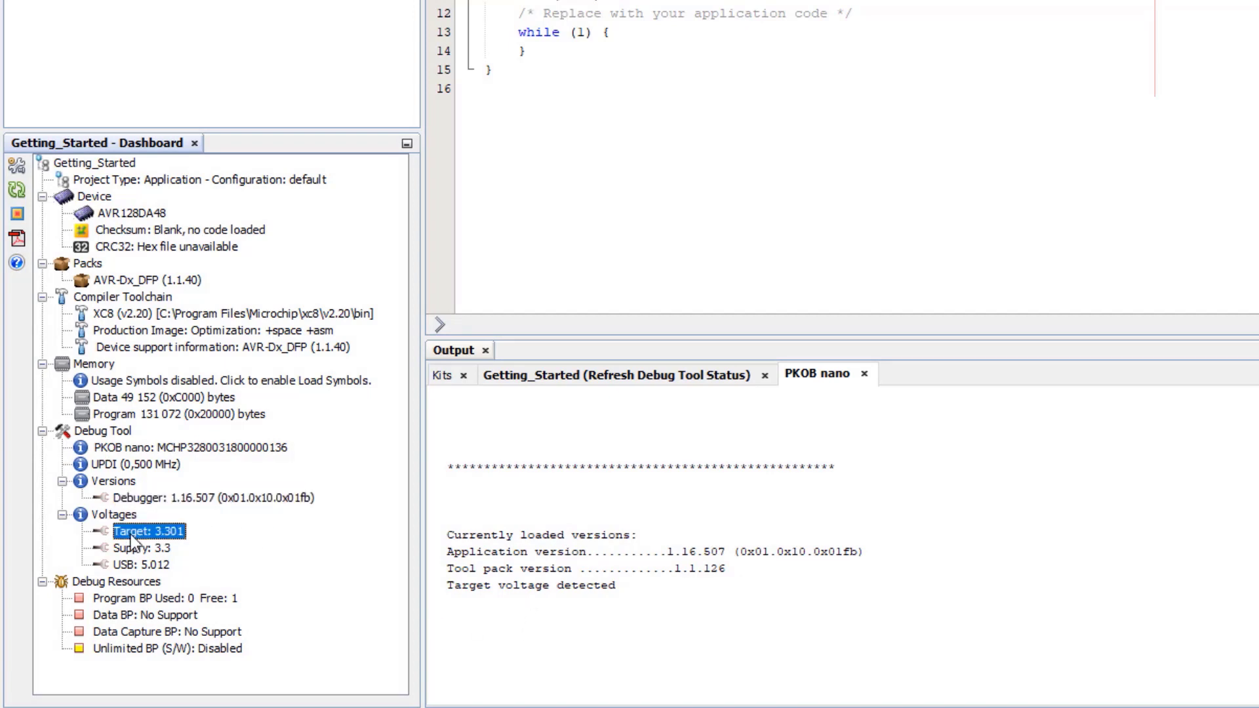
pyautogui.click(130, 553)
pyautogui.click(129, 565)
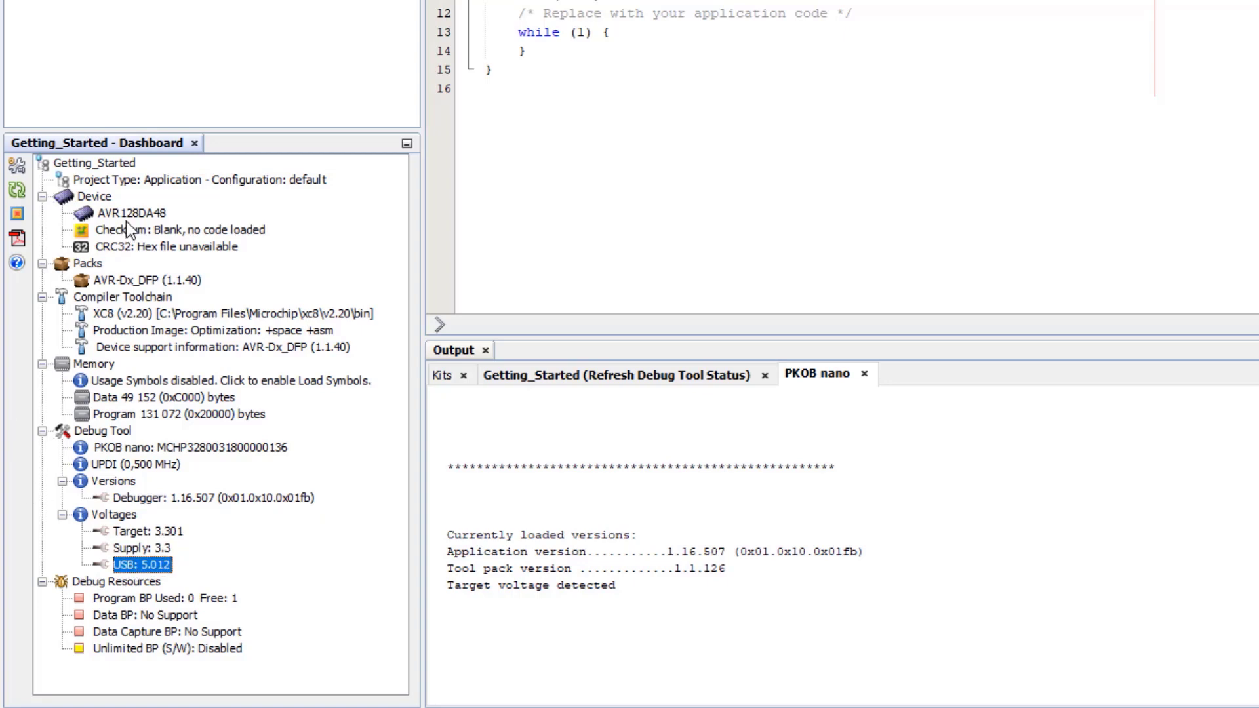
# - Open the AVR128DA data sheet through the HTML browser download from the Microchip website and download the PDF
pyautogui.click(17, 240)
pyautogui.click(831, 178)
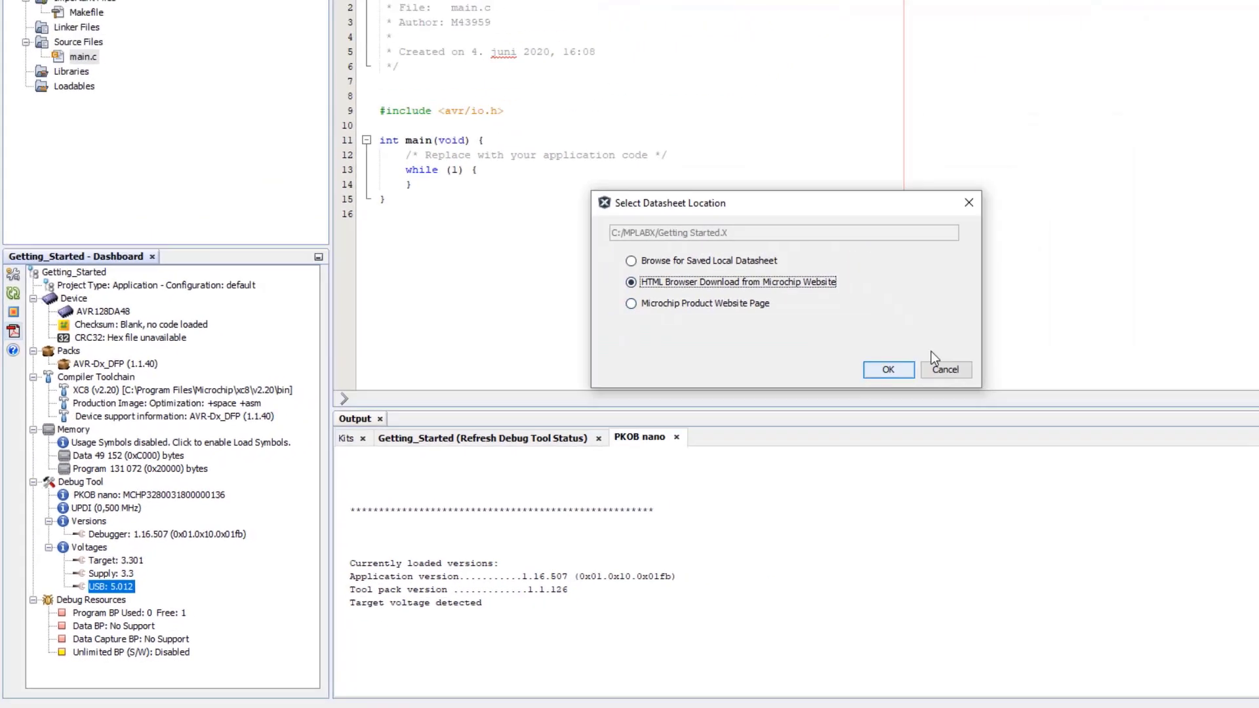
pyautogui.click(1132, 289)
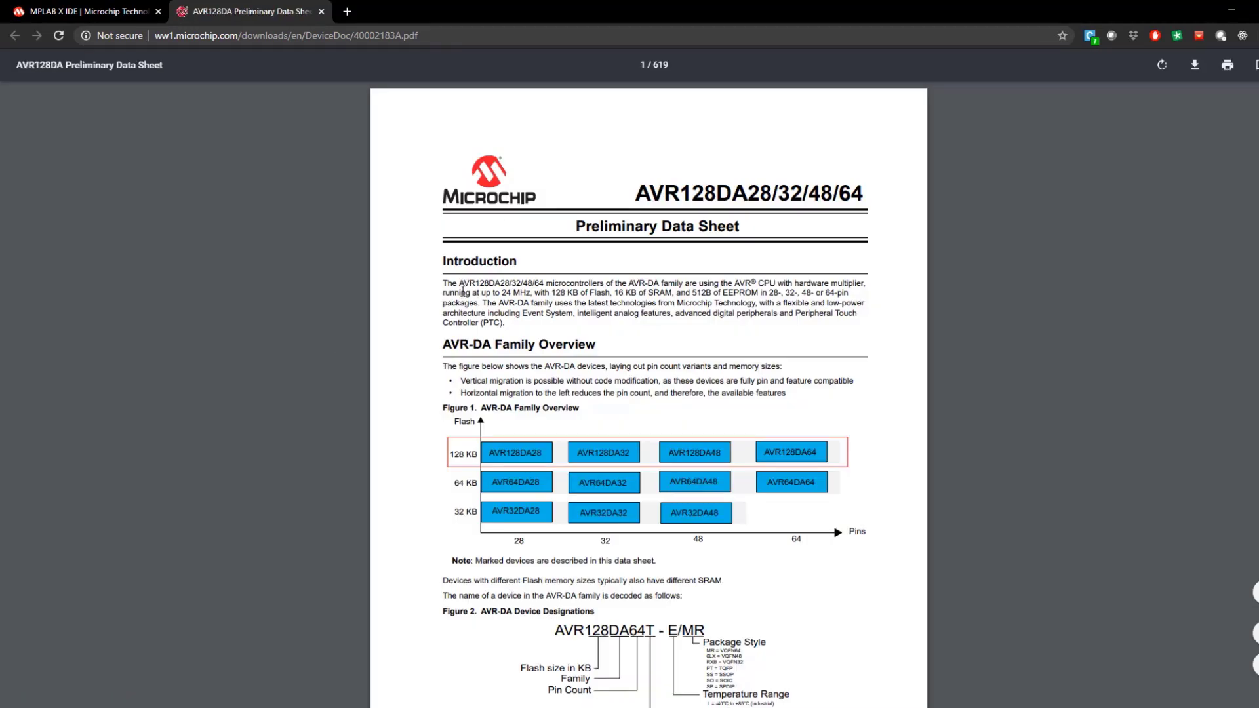
pyautogui.click(1195, 64)
pyautogui.click(95, 109)
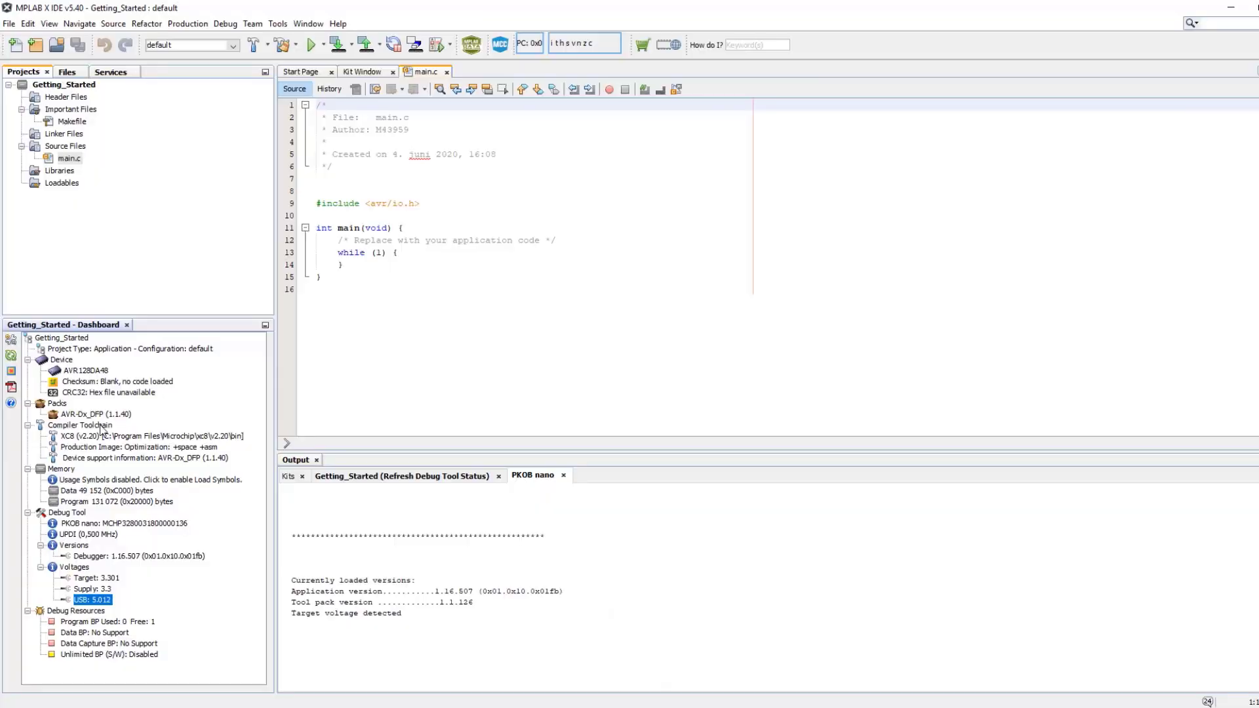
# - Choose ATmega4808-4809-Data-Sheet-DS40002173A.pdf on the Desktop as the project's saved local datasheet
pyautogui.click(11, 386)
pyautogui.click(739, 419)
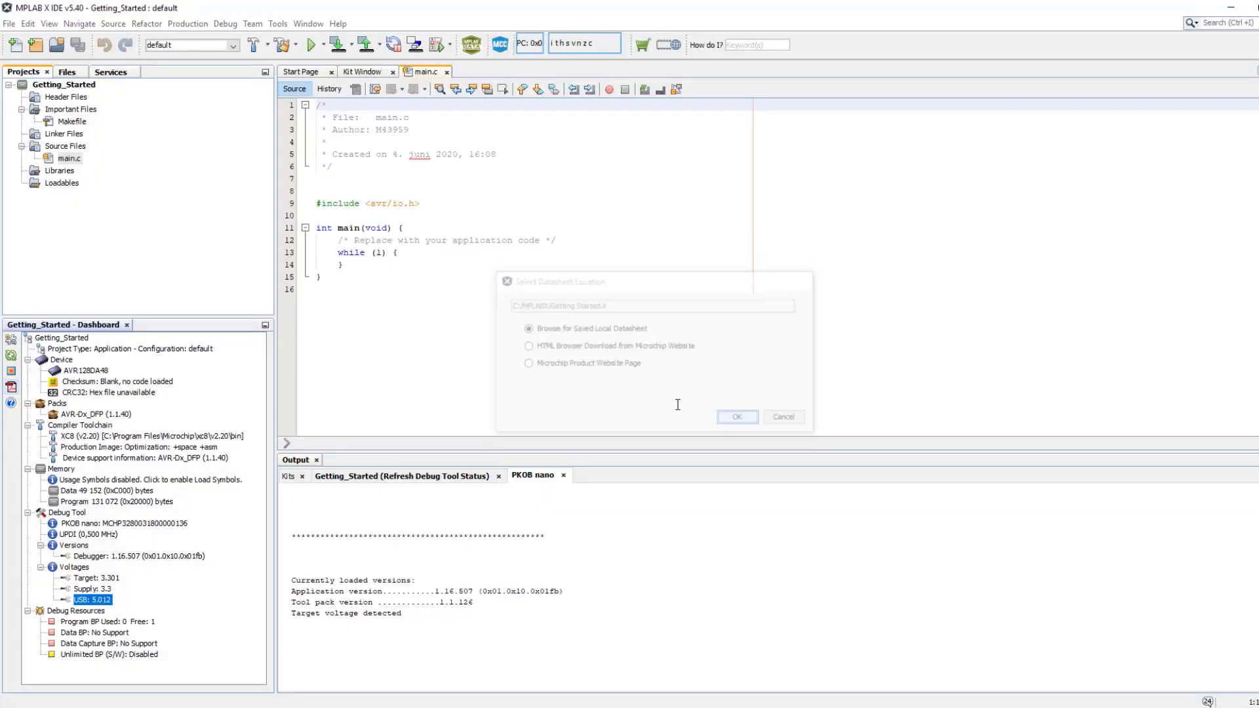
pyautogui.click(41, 479)
pyautogui.doubleClick(164, 529)
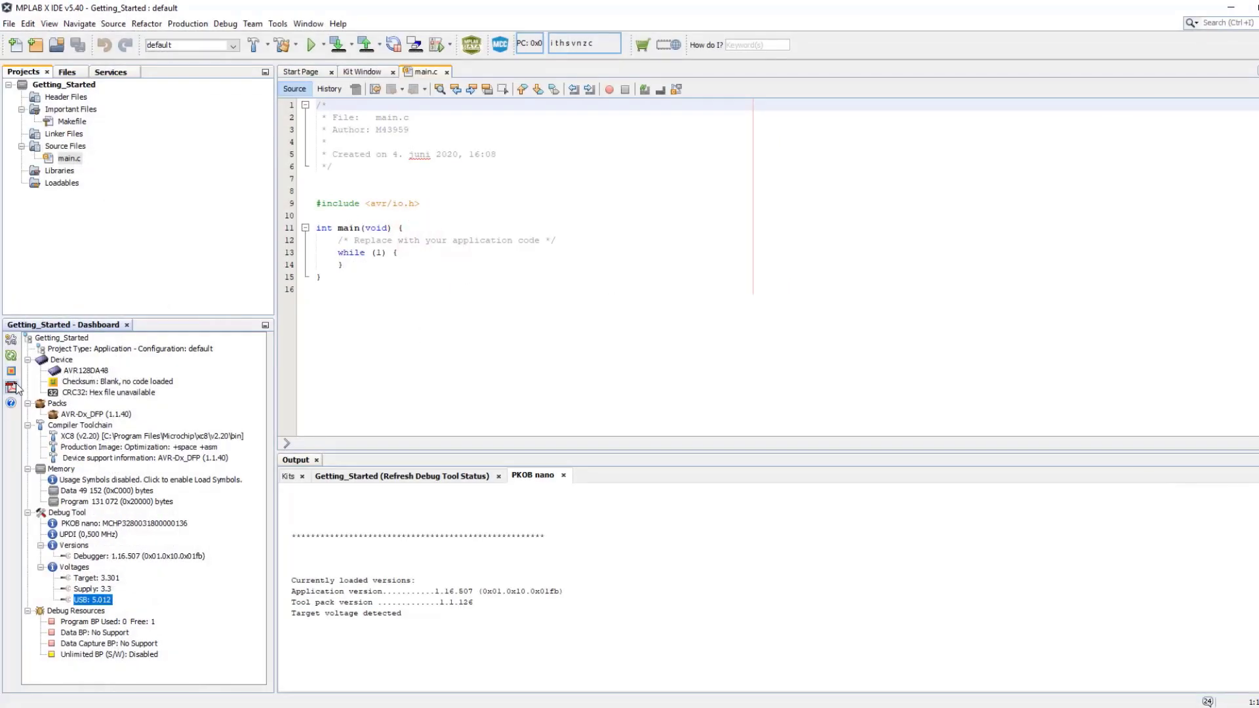
pyautogui.click(12, 388)
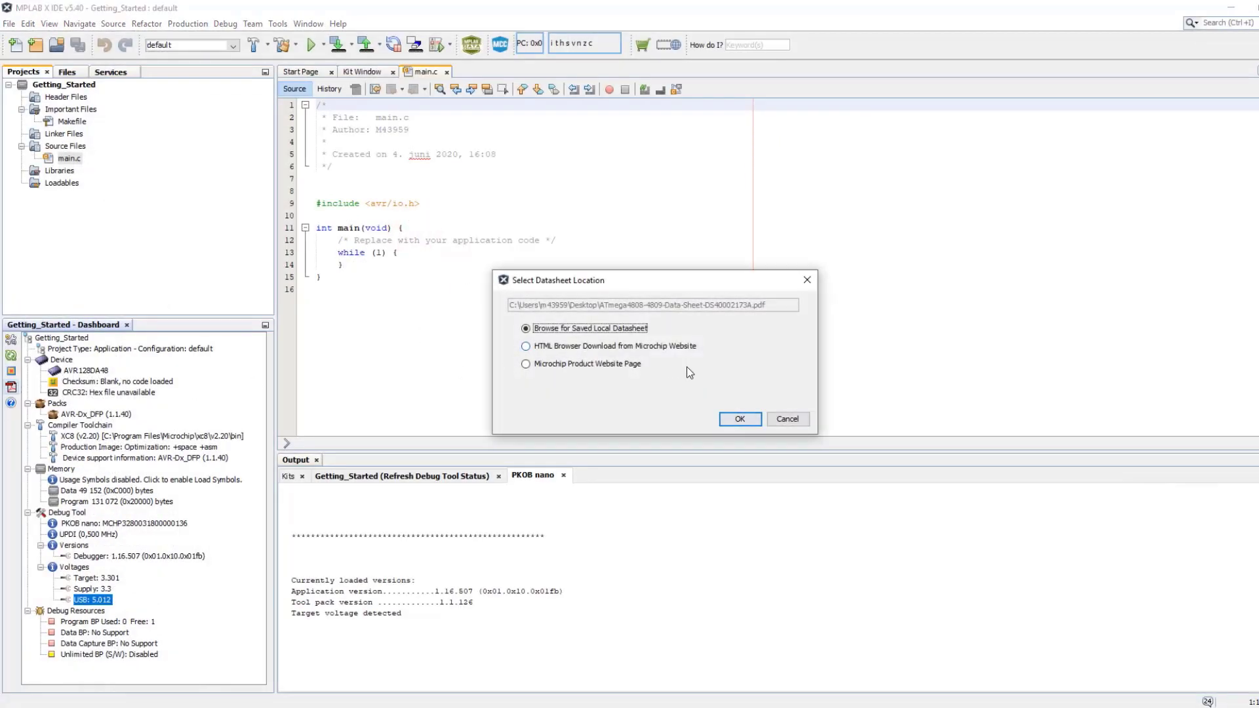
pyautogui.click(739, 419)
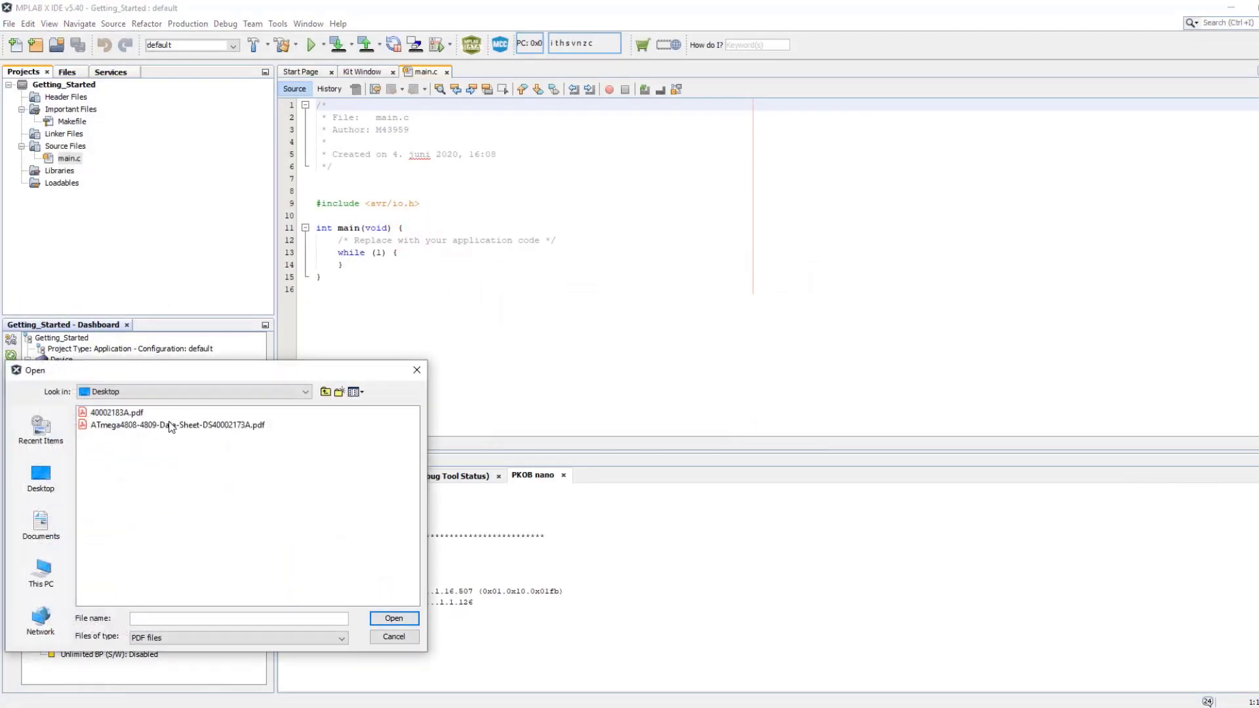
pyautogui.click(170, 427)
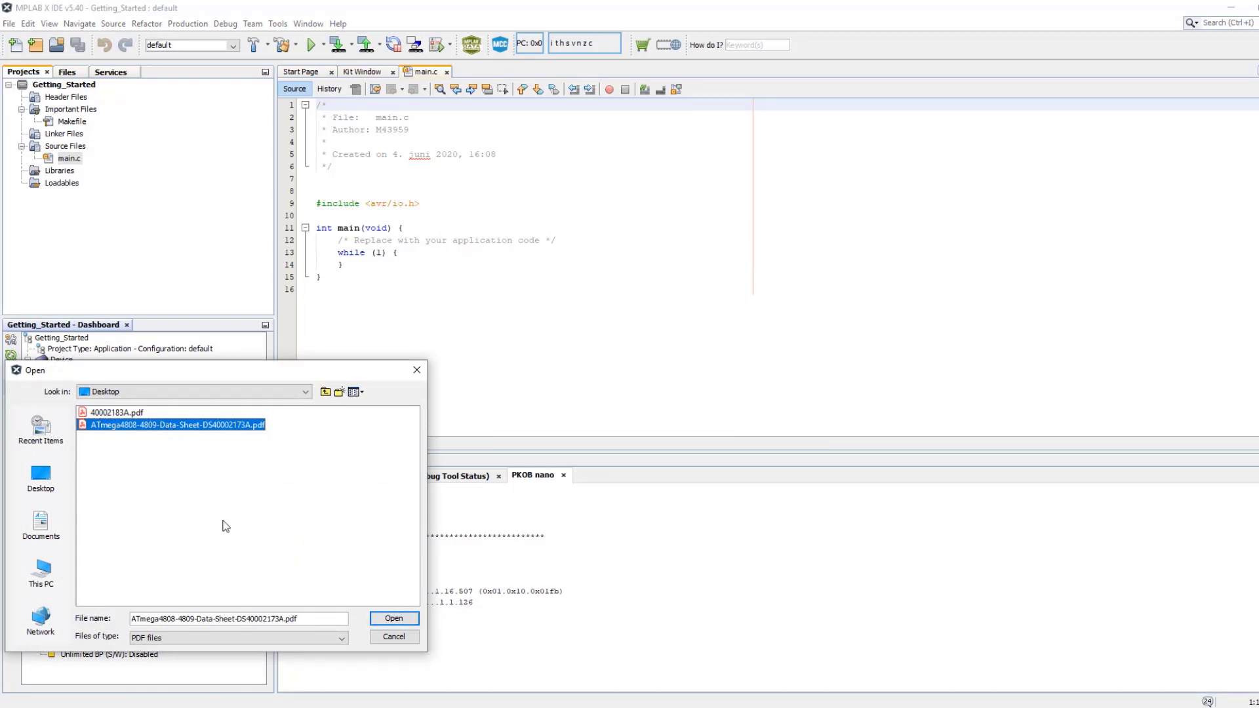
pyautogui.click(394, 637)
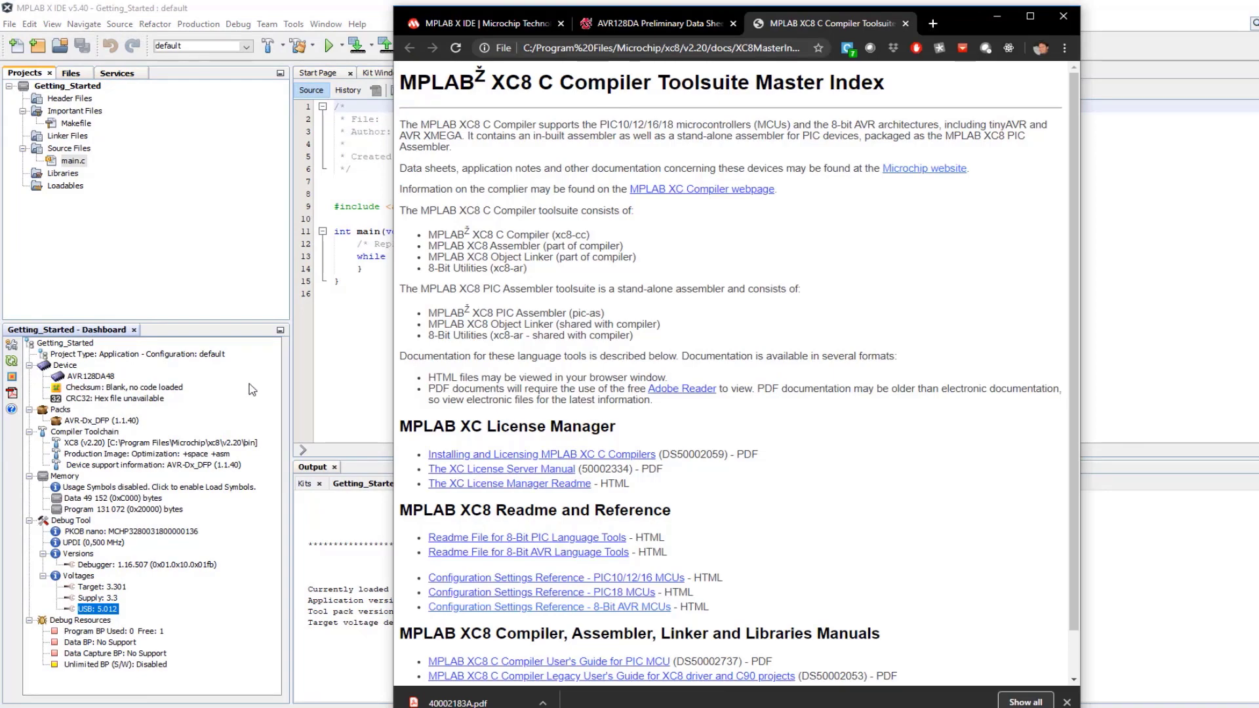
# - Open the MPLAB XC8 C Compiler User's Guide for AVR MCU from the toolsuite master index, and return to the IDE
pyautogui.scroll(-1, 684, 483)
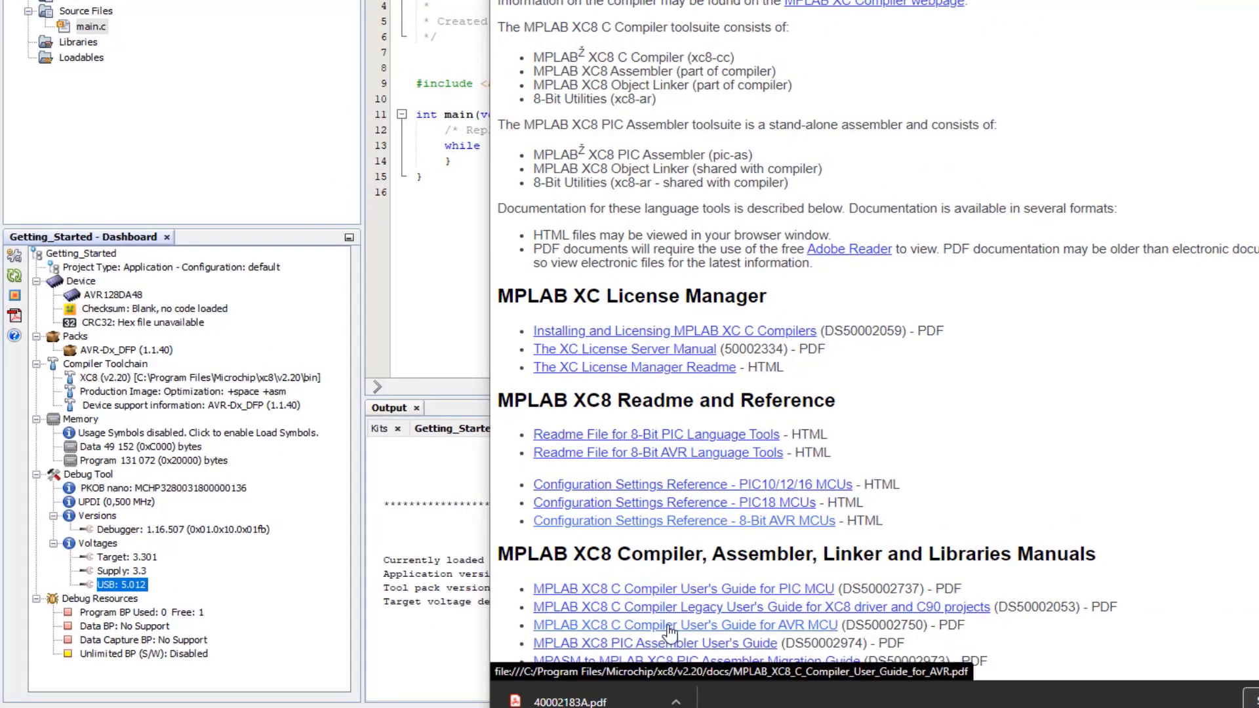
pyautogui.click(669, 631)
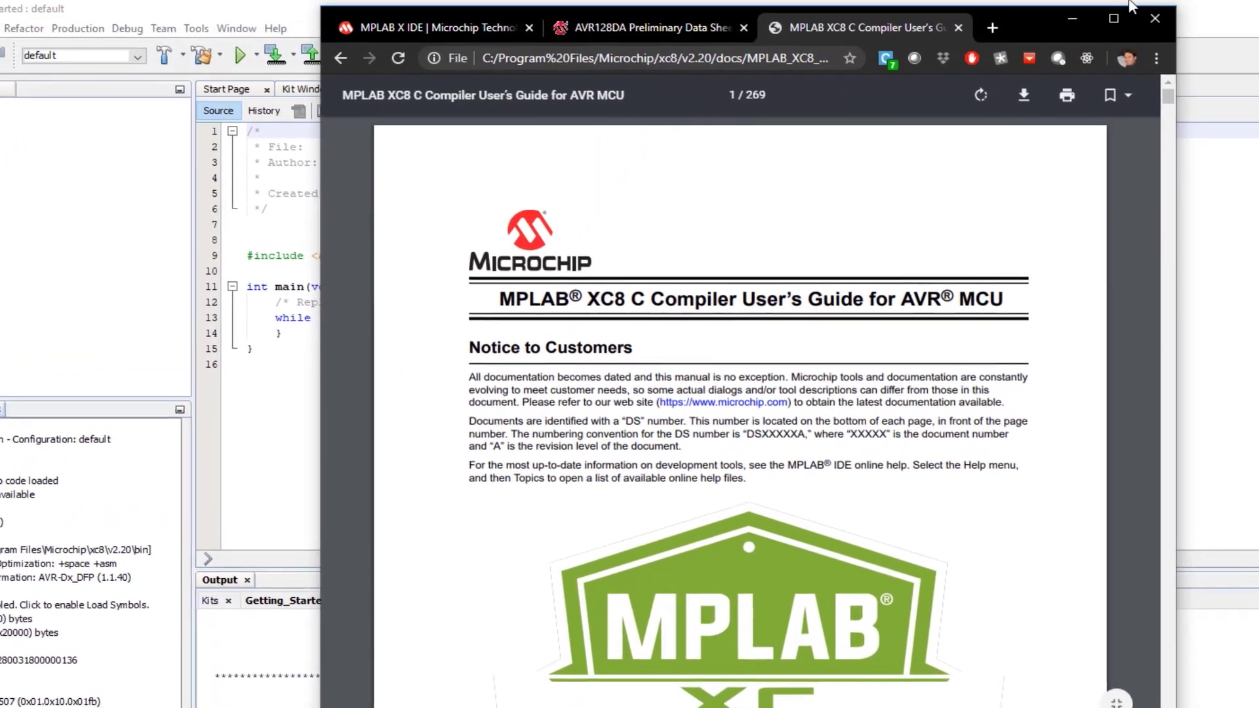
pyautogui.click(1072, 17)
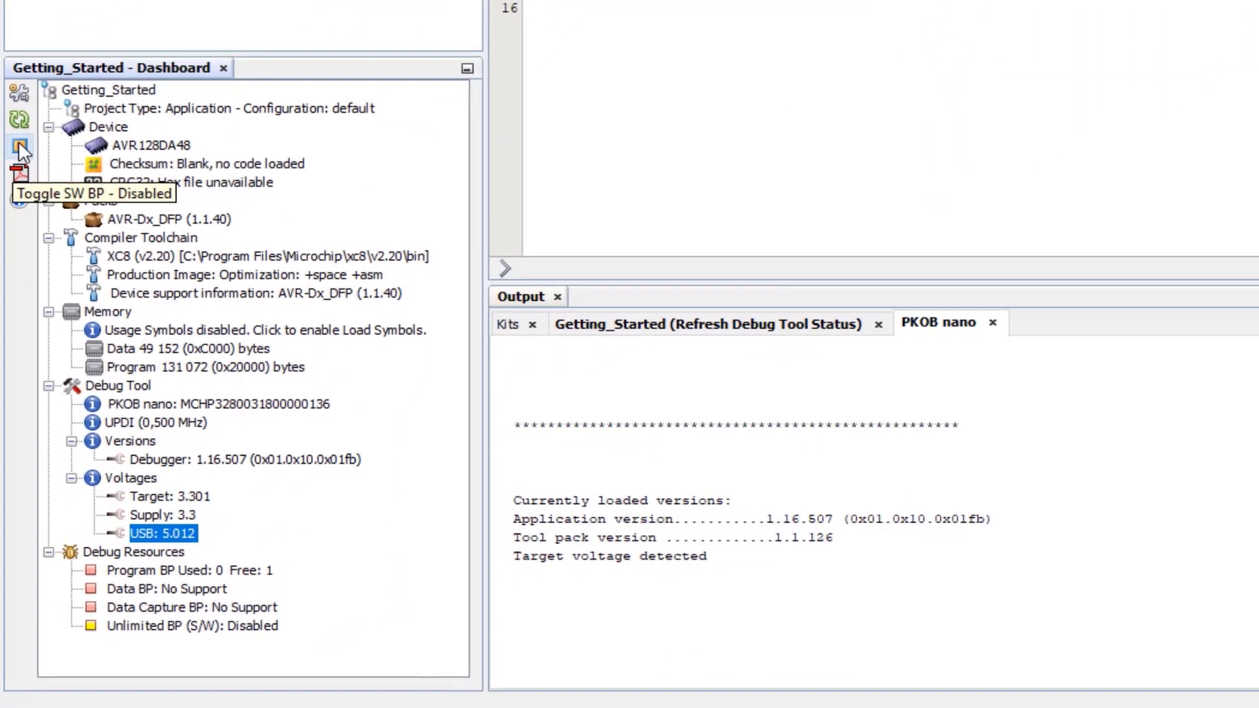
# - Enable software breakpoints for the project from its dashboard, and disable them again
pyautogui.click(18, 139)
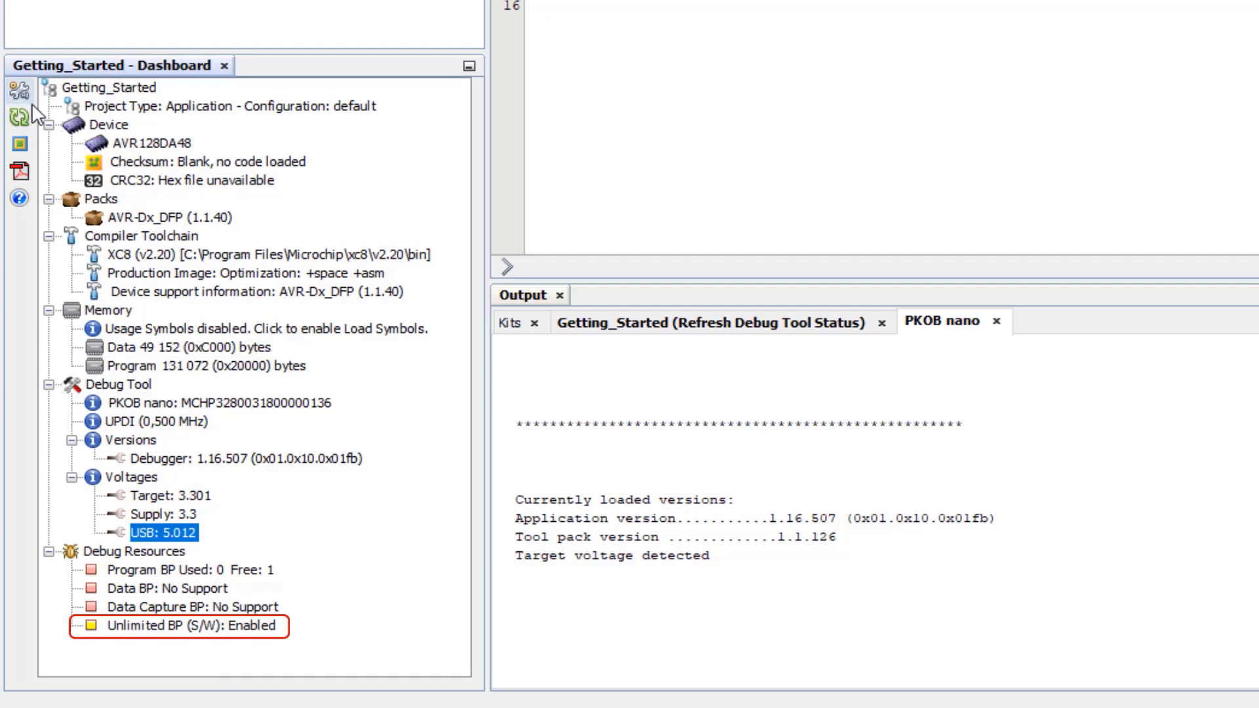
pyautogui.click(21, 137)
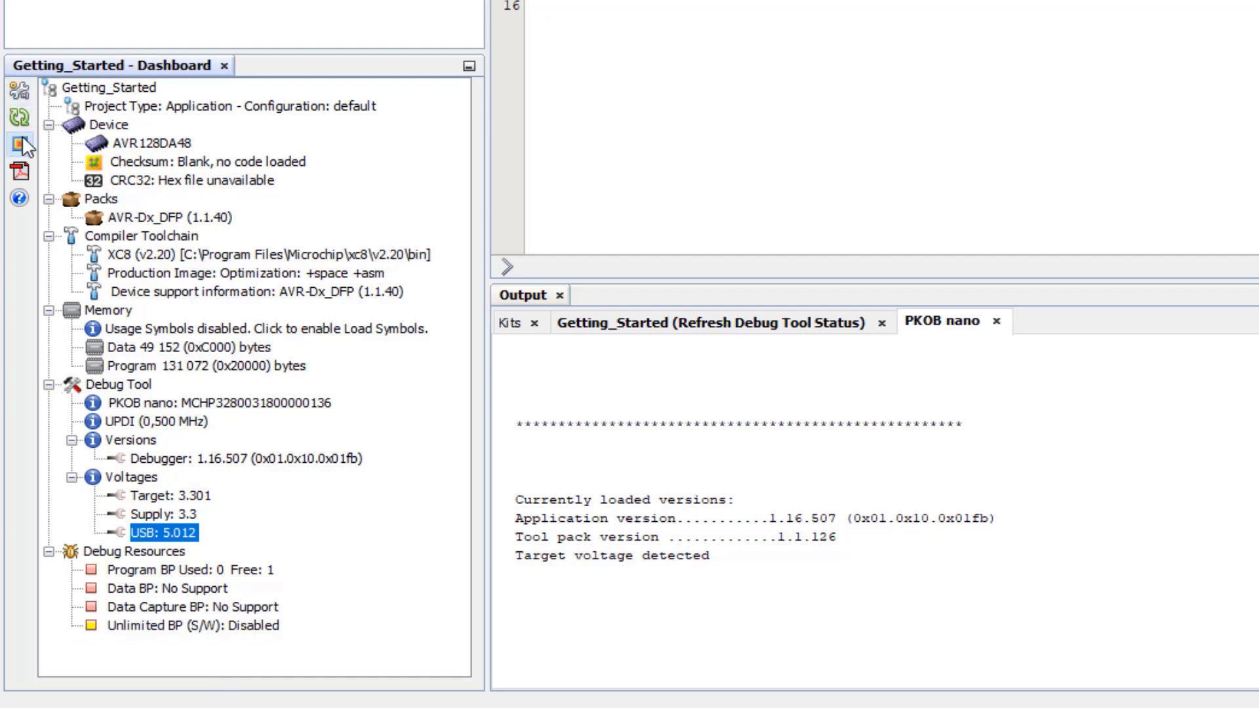